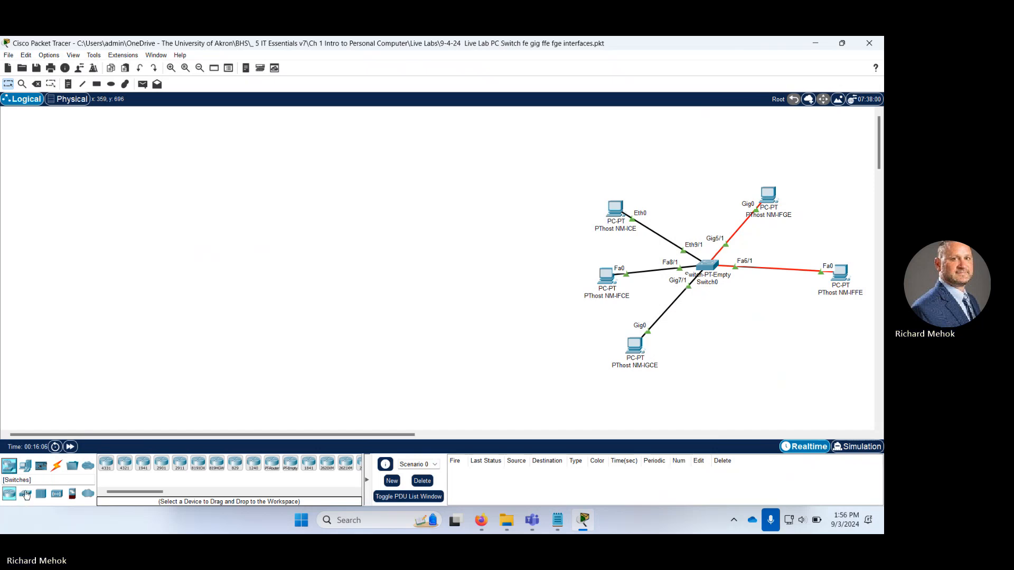
Add a PT-Empty switch in the empty workspace area beside the existing topology
{"action": "left_click", "coordinate": [26, 494]}
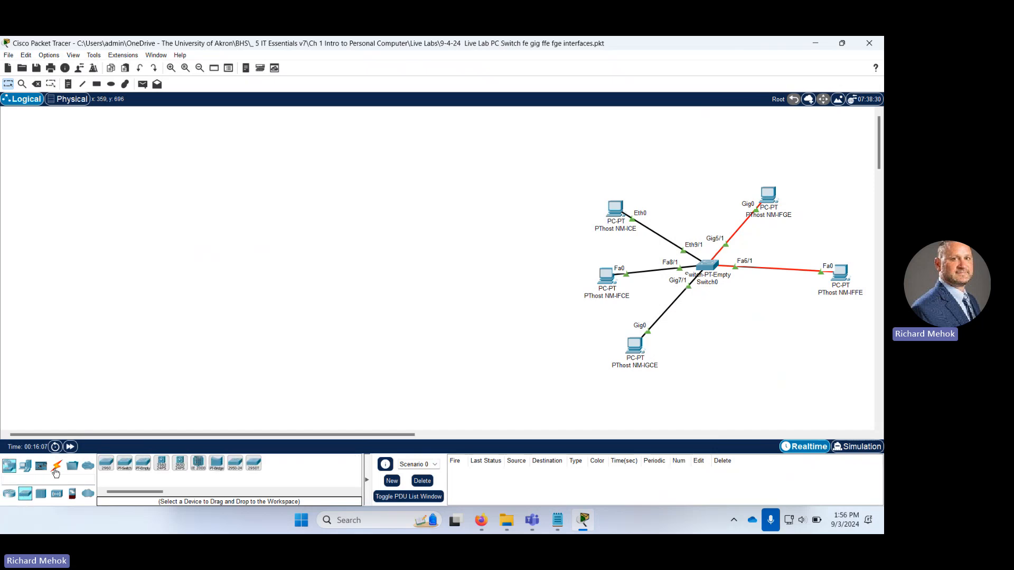
{"action": "left_click", "coordinate": [142, 468]}
{"action": "left_click", "coordinate": [255, 232]}
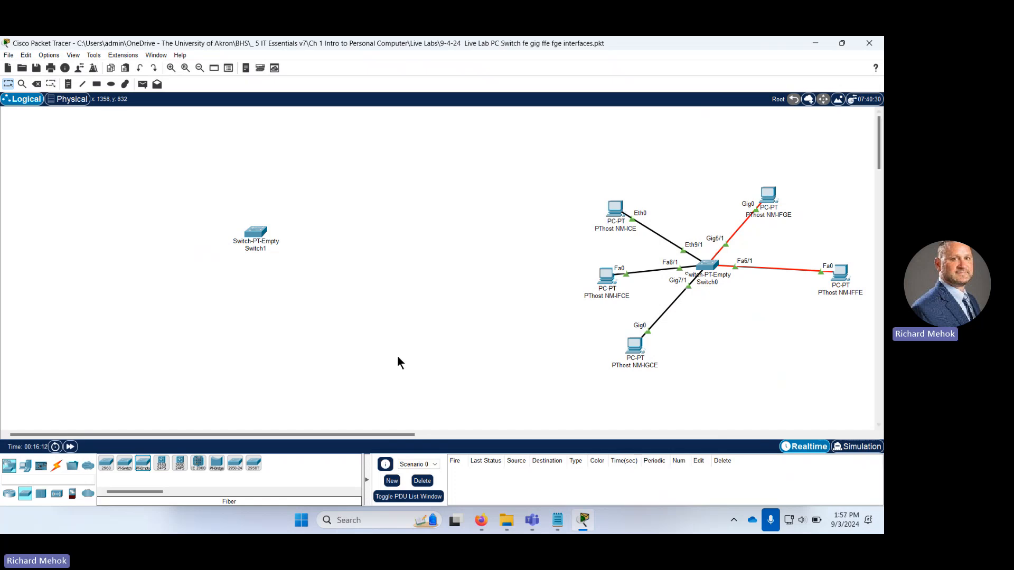
Place five PCs around the new empty switch, PC0 to PC4, down one side and below it
{"action": "left_click", "coordinate": [25, 466]}
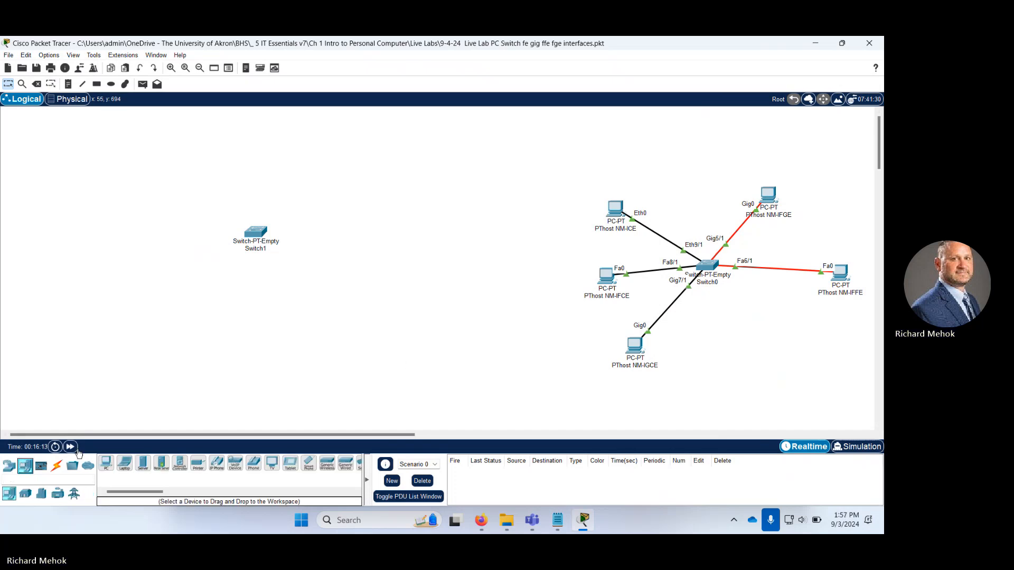
{"action": "left_click", "coordinate": [107, 465]}
{"action": "left_click", "coordinate": [167, 157]}
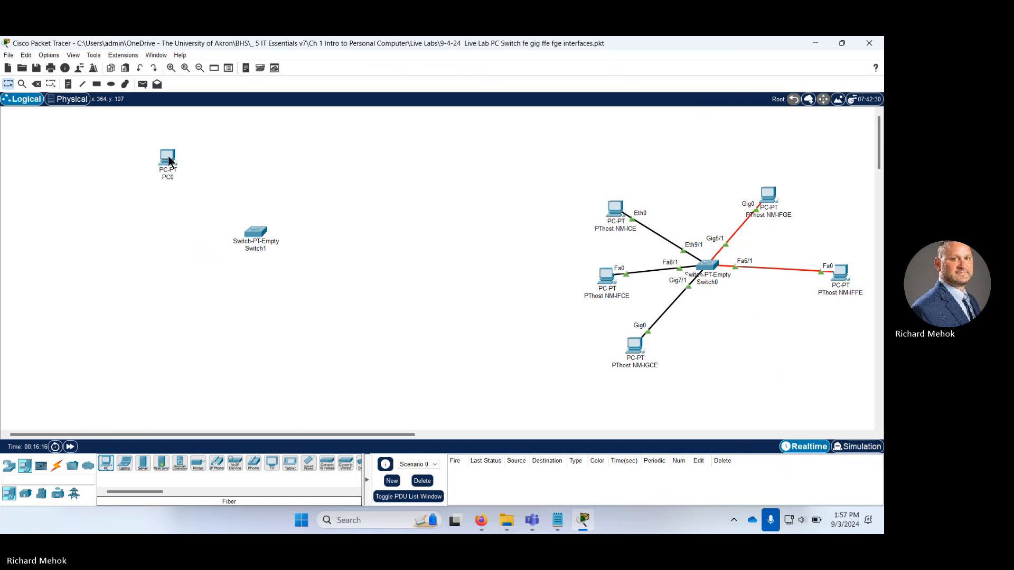
{"action": "left_click", "coordinate": [107, 464]}
{"action": "left_click", "coordinate": [144, 230]}
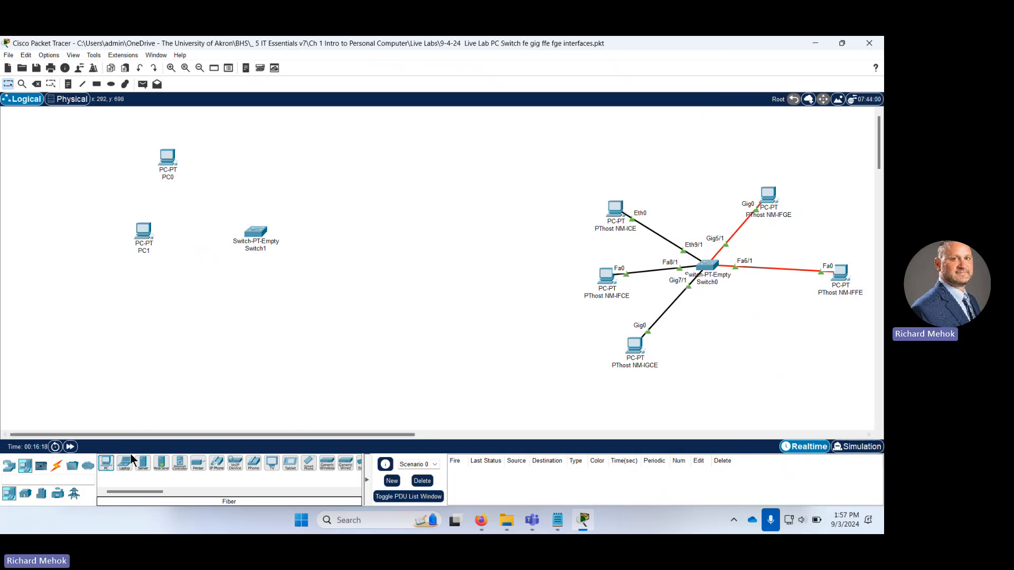
{"action": "left_click", "coordinate": [107, 465]}
{"action": "left_click", "coordinate": [148, 310]}
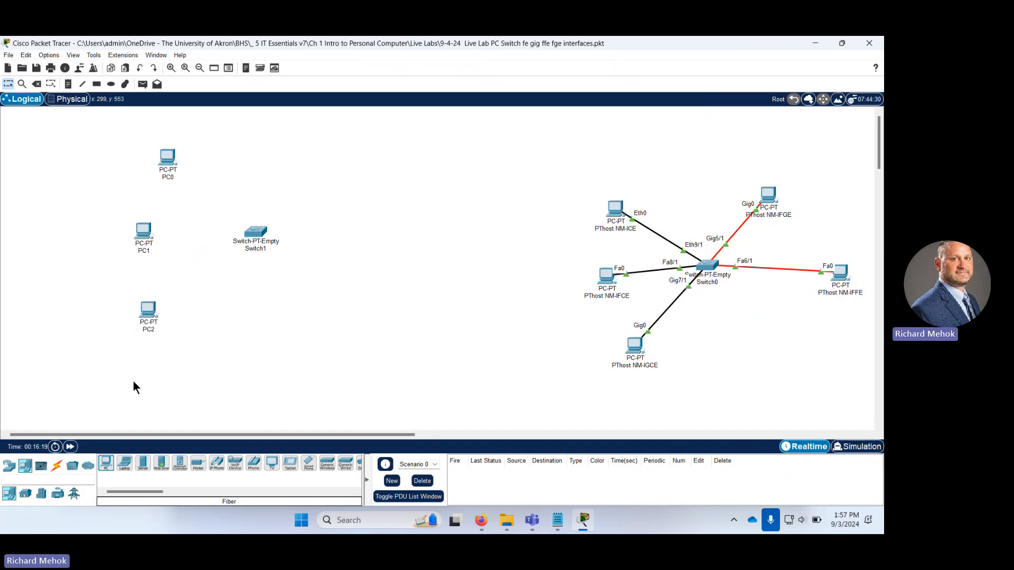
{"action": "left_click", "coordinate": [104, 465]}
{"action": "left_click", "coordinate": [229, 344]}
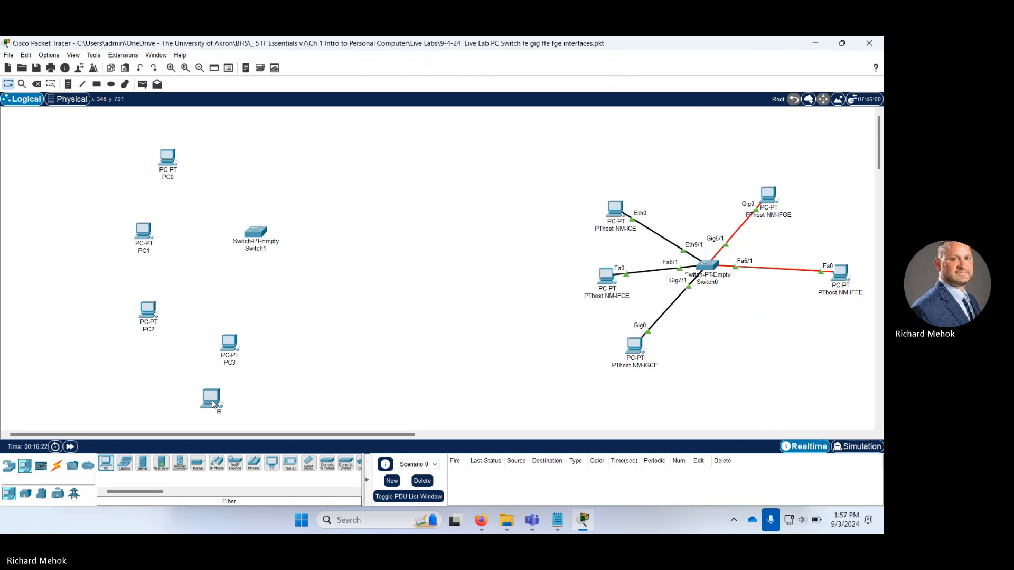
{"action": "left_click", "coordinate": [341, 347]}
Review the PT-HOST-NM-1CE line in the Notepad lab notes and the physical view of the finished PThost NM-ICE in Packet Tracer
{"action": "left_click", "coordinate": [557, 520]}
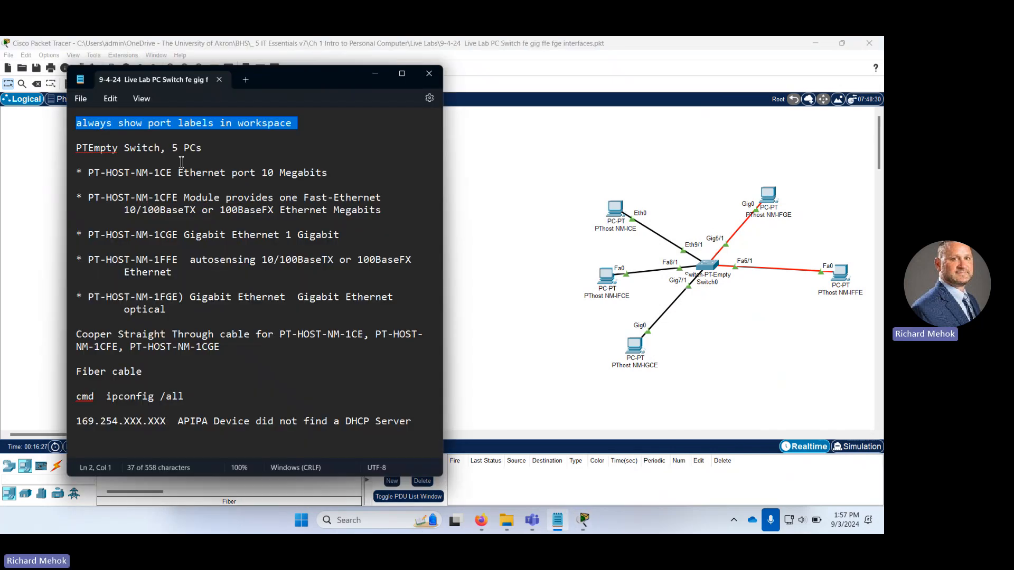
{"action": "triple_click", "coordinate": [69, 169]}
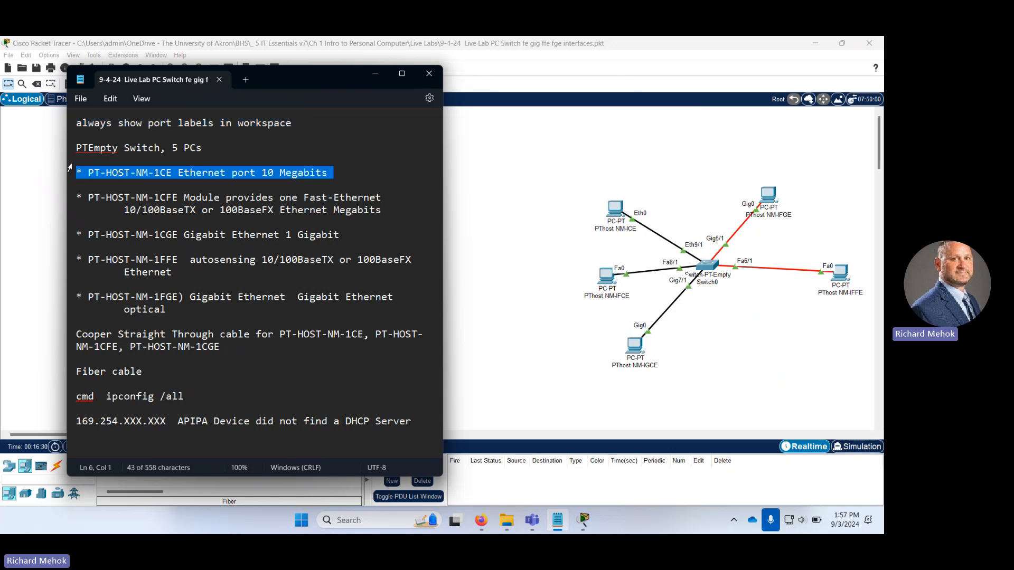
{"action": "double_click", "coordinate": [212, 174]}
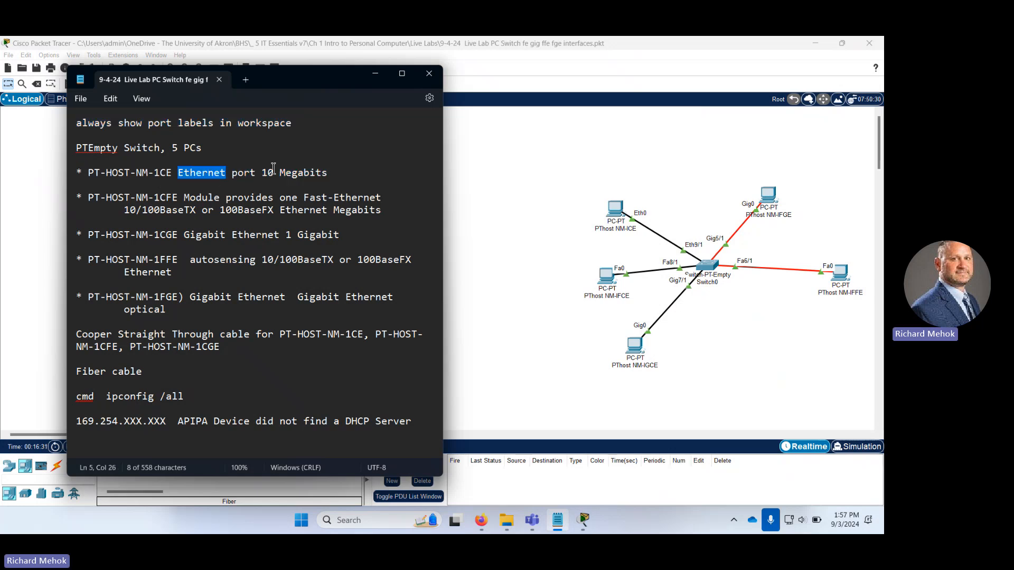
{"action": "left_click", "coordinate": [274, 172]}
{"action": "double_click", "coordinate": [296, 173]}
{"action": "left_click_drag", "start_coordinate": [262, 173], "coordinate": [275, 172]}
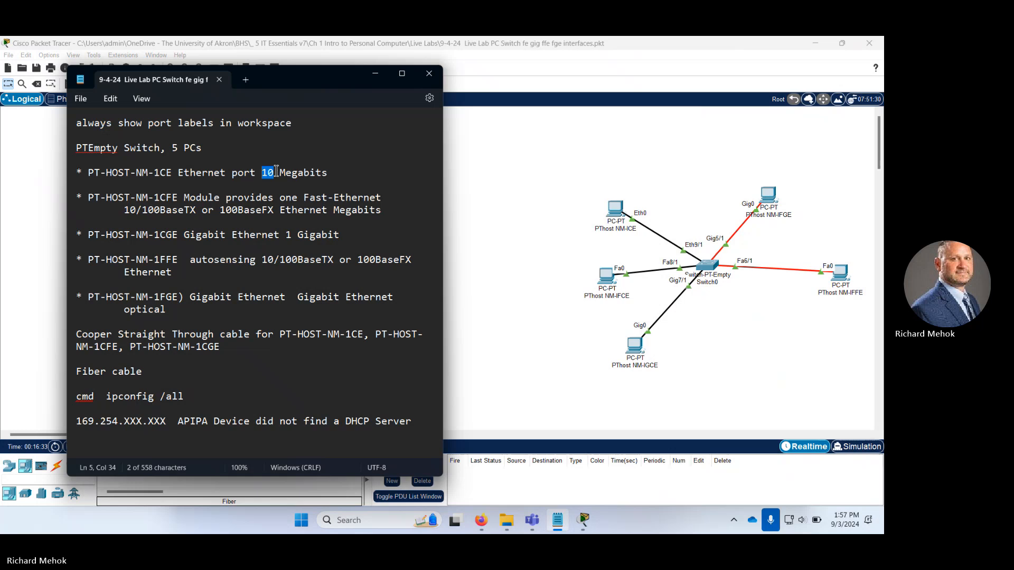
{"action": "left_click", "coordinate": [515, 181]}
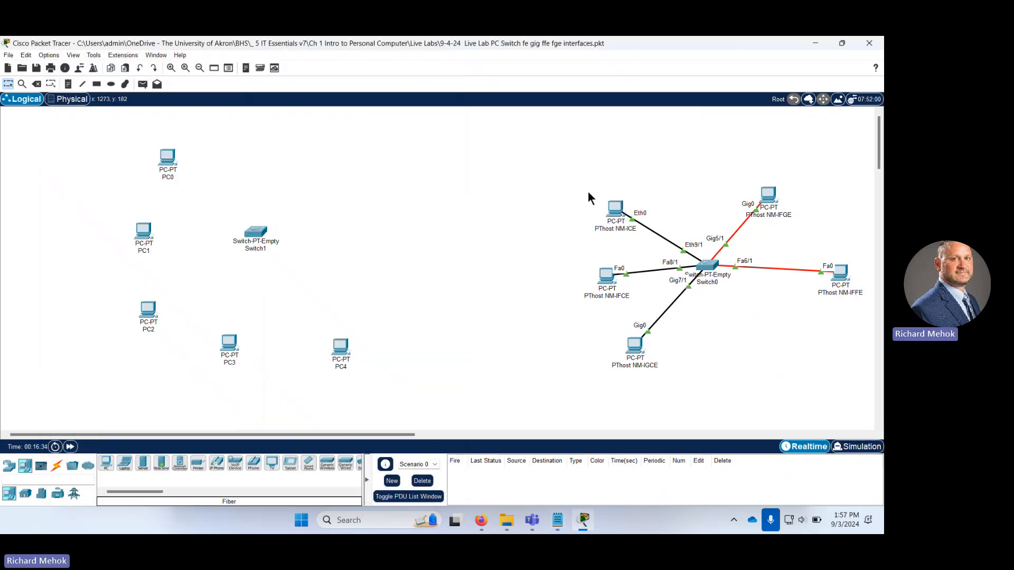
{"action": "left_click", "coordinate": [616, 211]}
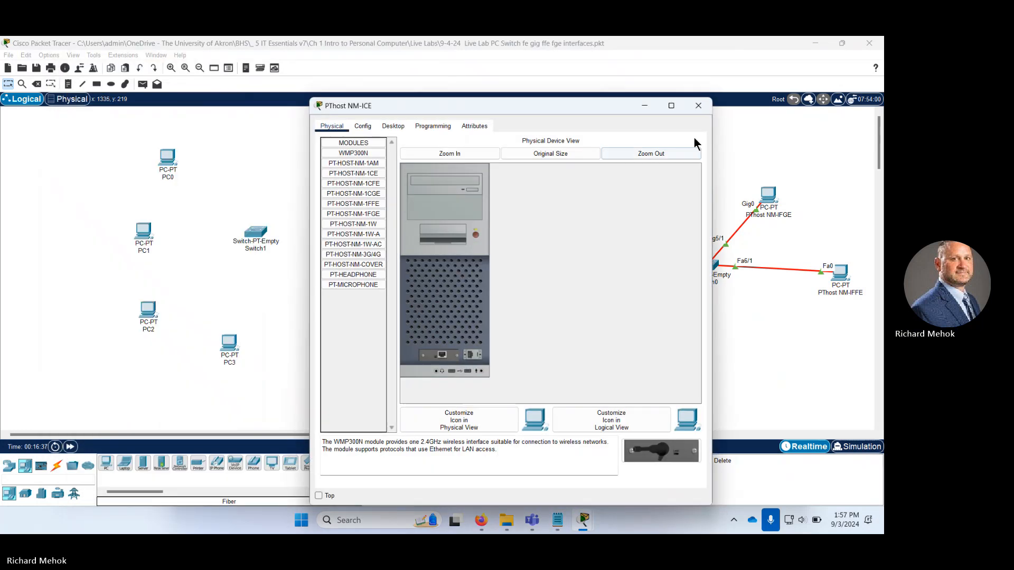
{"action": "left_click", "coordinate": [698, 106]}
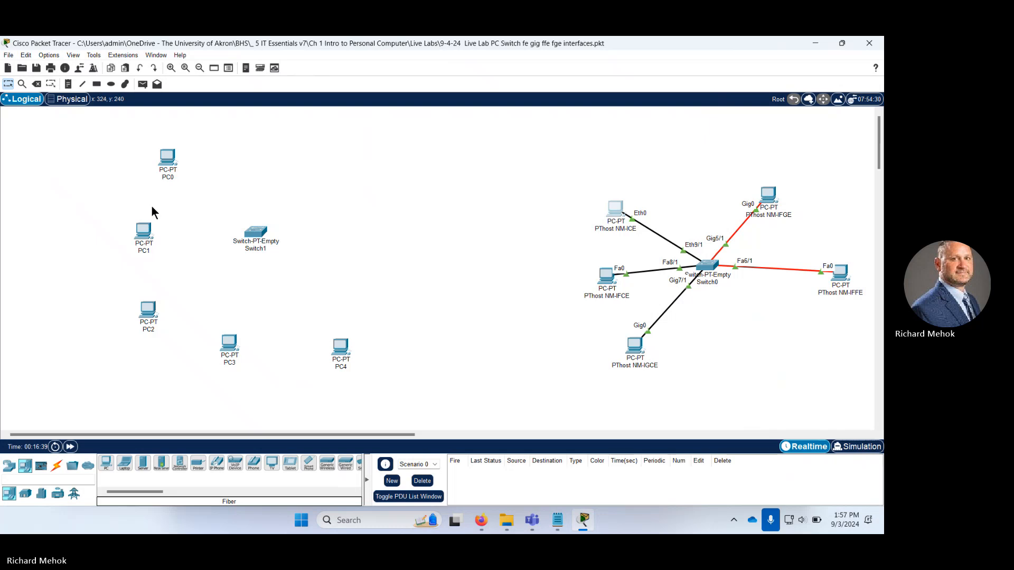
Check PC0's configured interfaces, power the PC off, and remove its installed FastEthernet module
{"action": "left_click", "coordinate": [168, 159]}
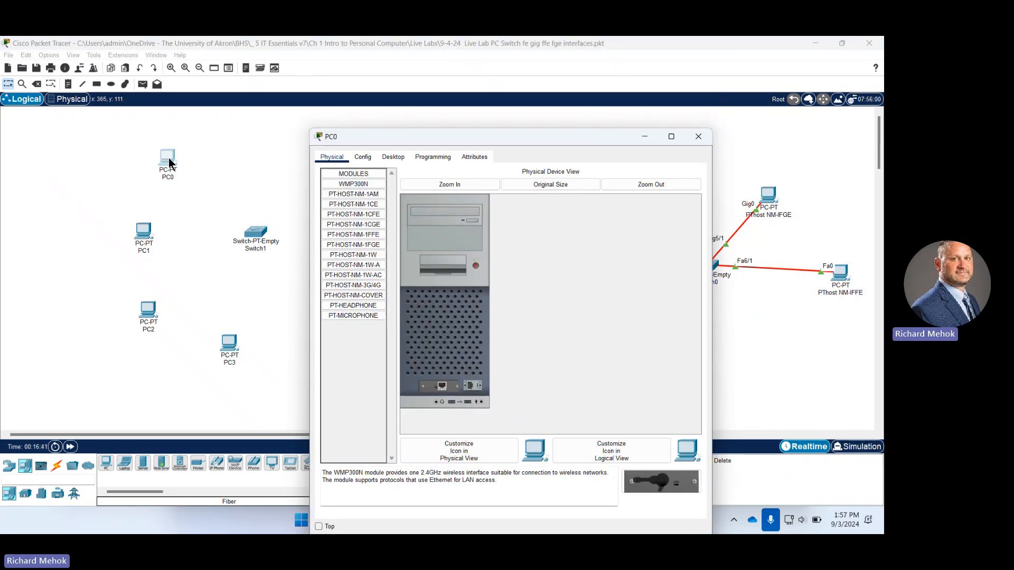
{"action": "left_click", "coordinate": [361, 157]}
{"action": "left_click", "coordinate": [470, 285]}
{"action": "left_click", "coordinate": [475, 265]}
{"action": "left_click", "coordinate": [369, 159]}
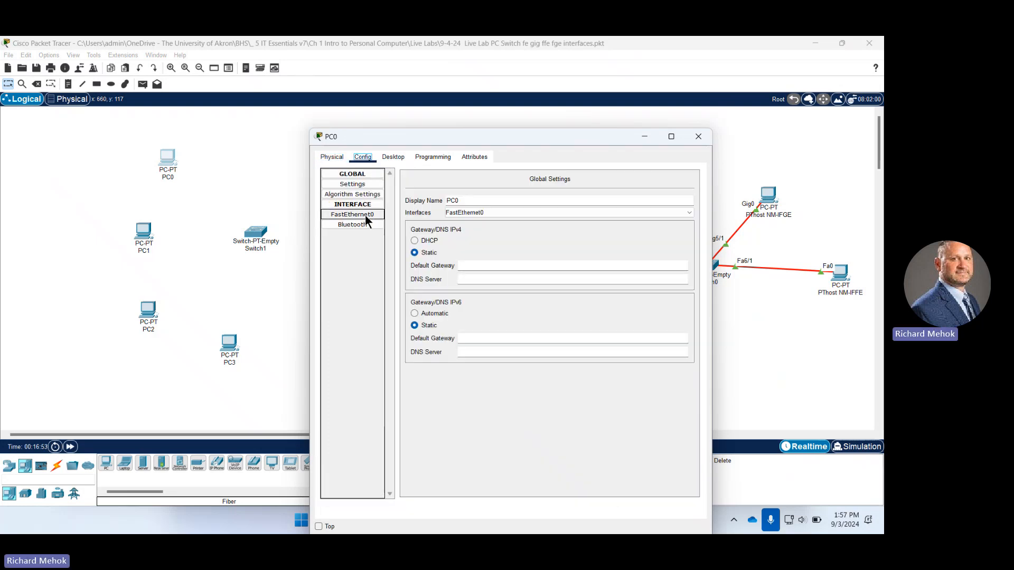
{"action": "left_click", "coordinate": [336, 159]}
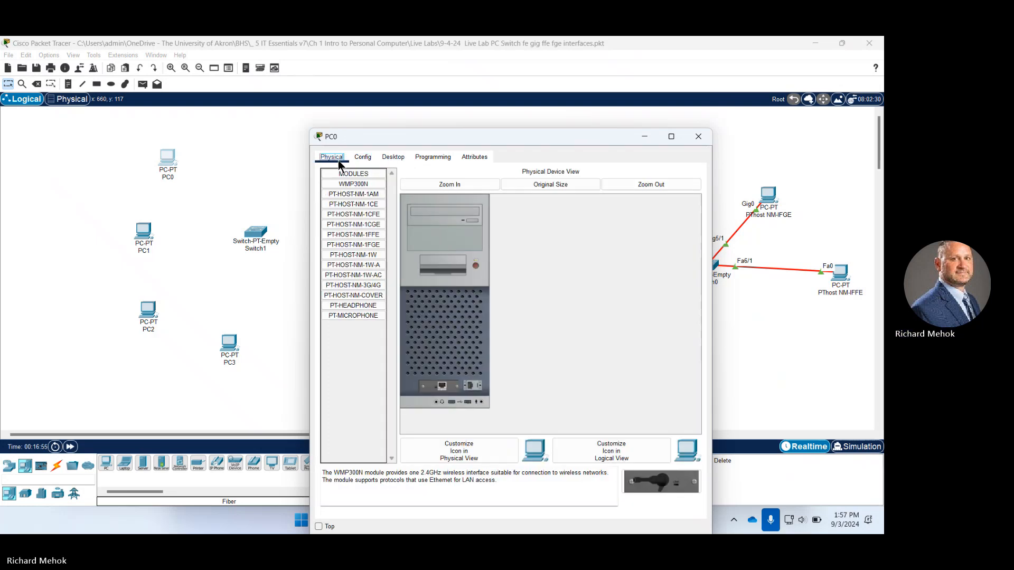
{"action": "left_click_drag", "start_coordinate": [454, 391], "coordinate": [367, 380]}
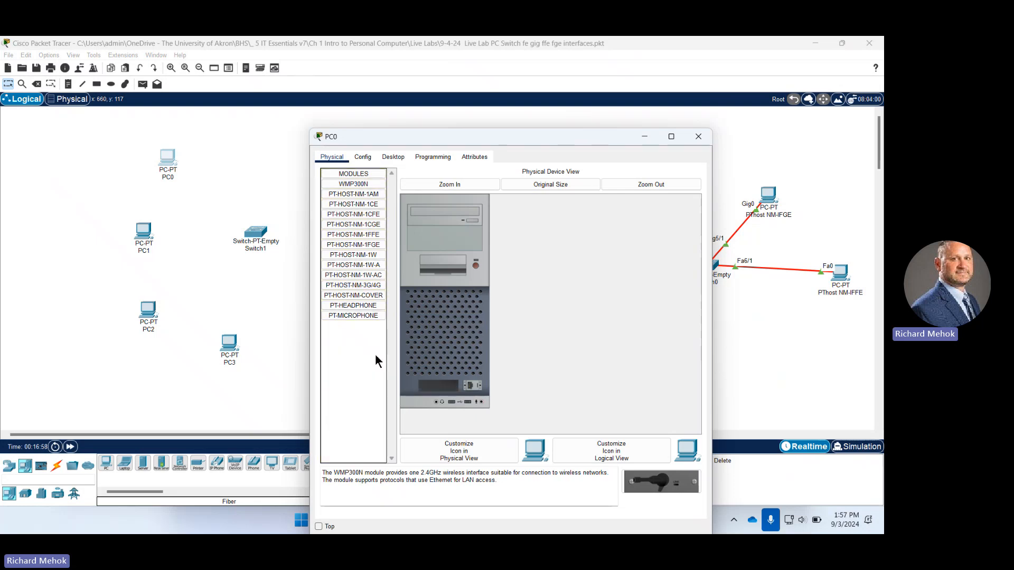
Read the PT-HOST-NM-1CE description, install that module in PC0's empty slot, and close the device window
{"action": "left_click", "coordinate": [373, 204]}
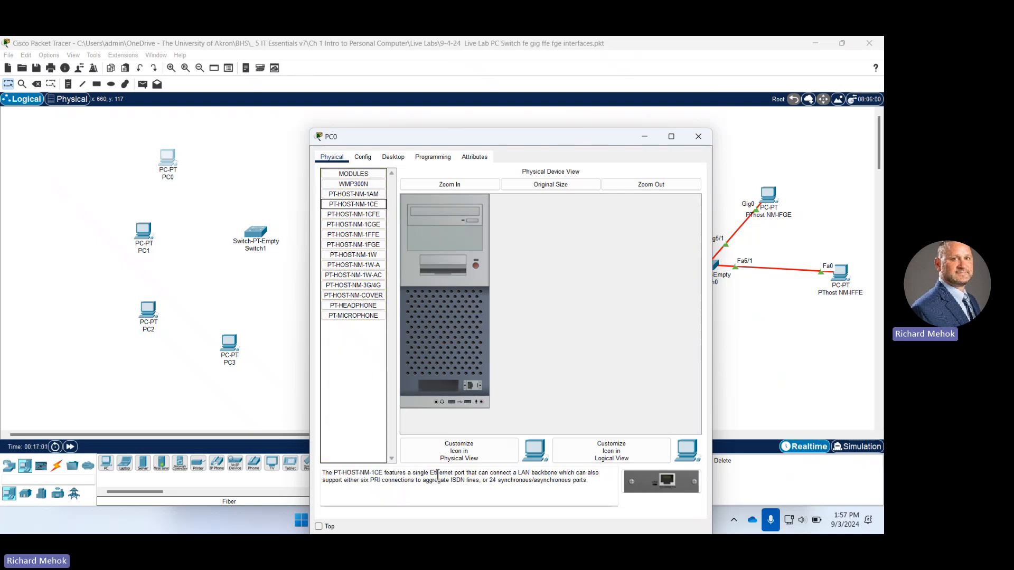
{"action": "left_click_drag", "start_coordinate": [430, 474], "coordinate": [471, 473]}
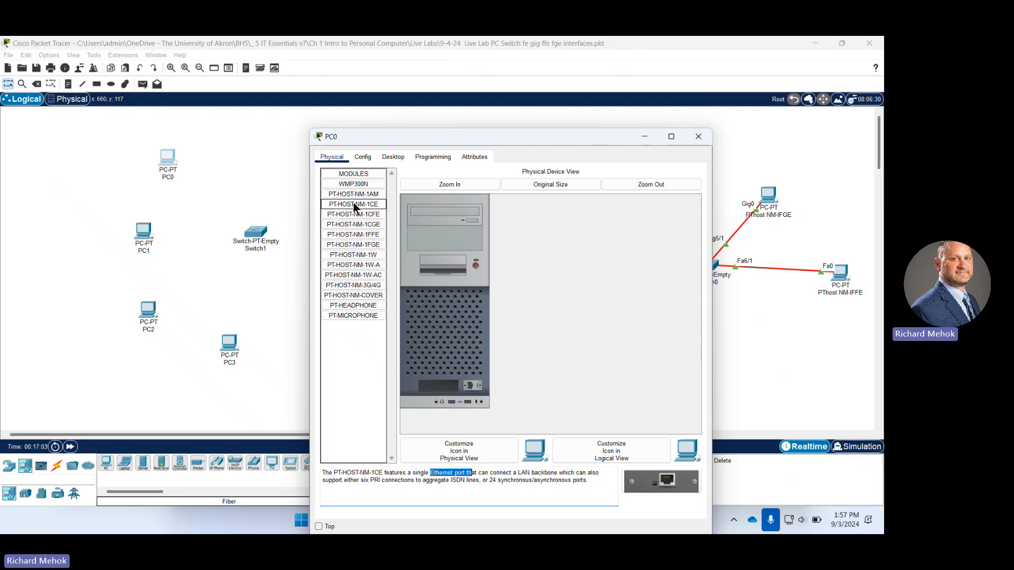
{"action": "left_click_drag", "start_coordinate": [367, 204], "coordinate": [434, 385]}
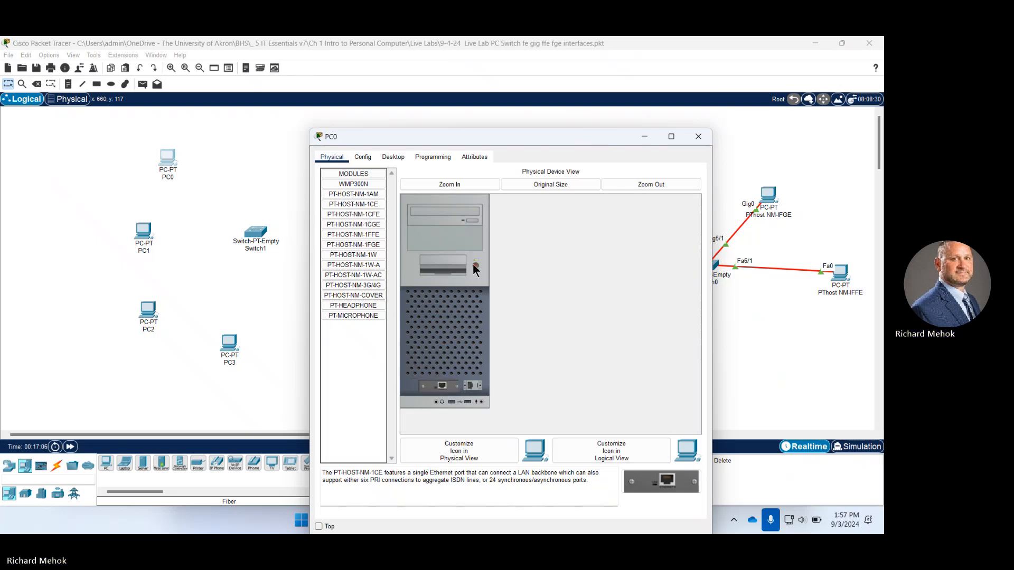
{"action": "left_click", "coordinate": [700, 138]}
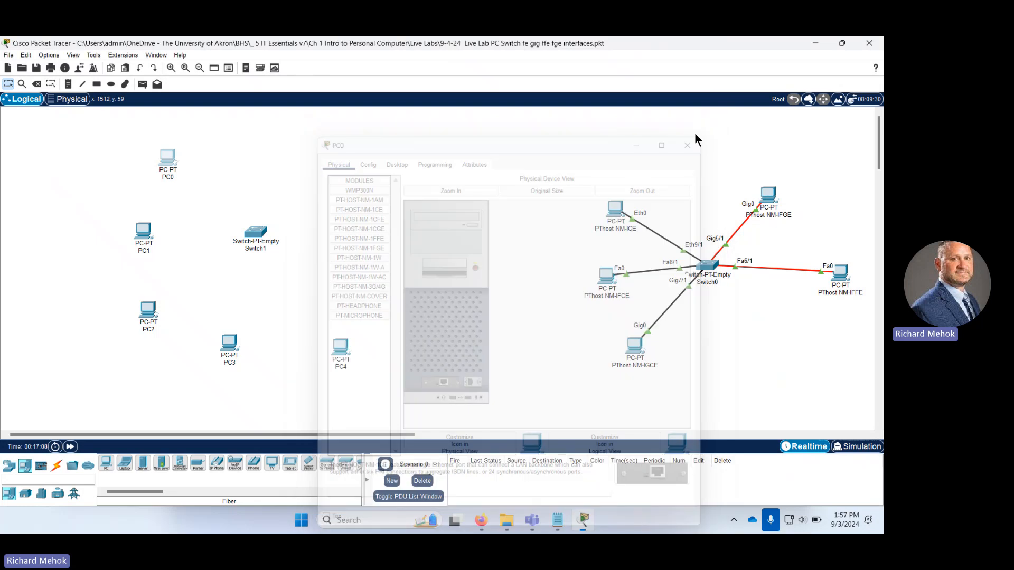
Compare the 1CFE and 1CE module descriptions on Switch1 and install a PT-SWITCH-NM-1CE module in its first slot
{"action": "left_click", "coordinate": [256, 229]}
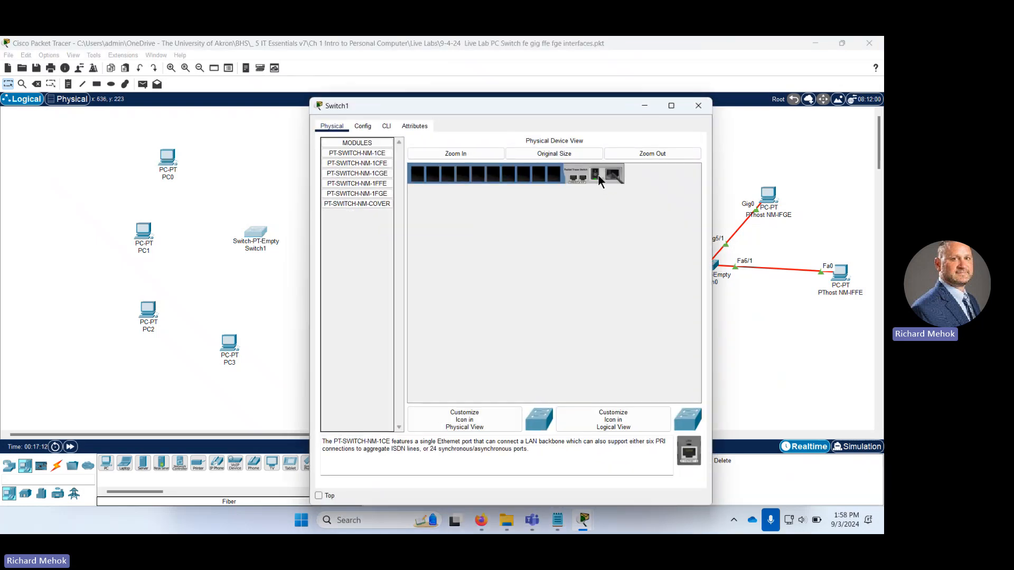
{"action": "left_click", "coordinate": [377, 165]}
{"action": "left_click", "coordinate": [434, 436]}
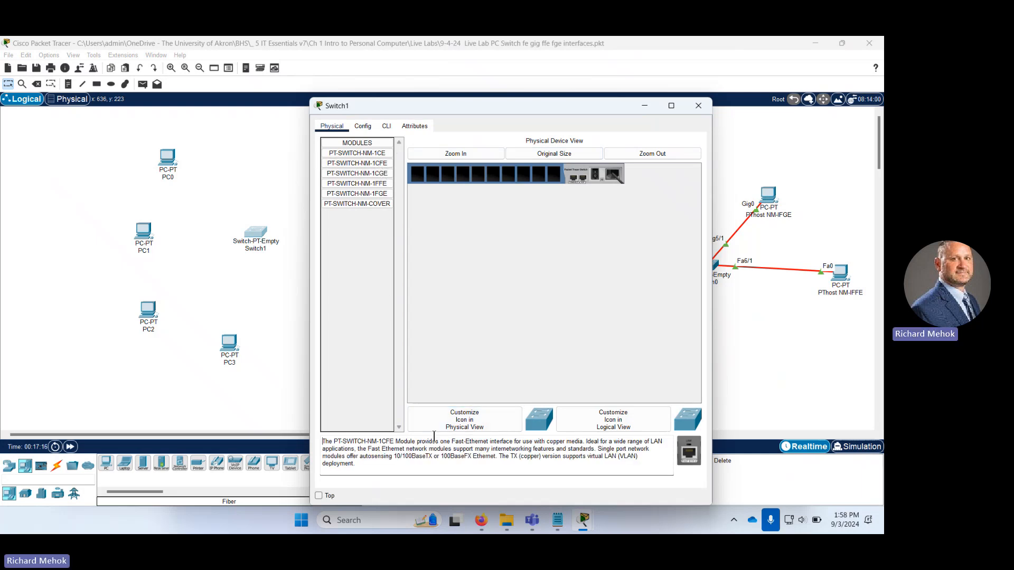
{"action": "left_click_drag", "start_coordinate": [440, 442], "coordinate": [492, 442]}
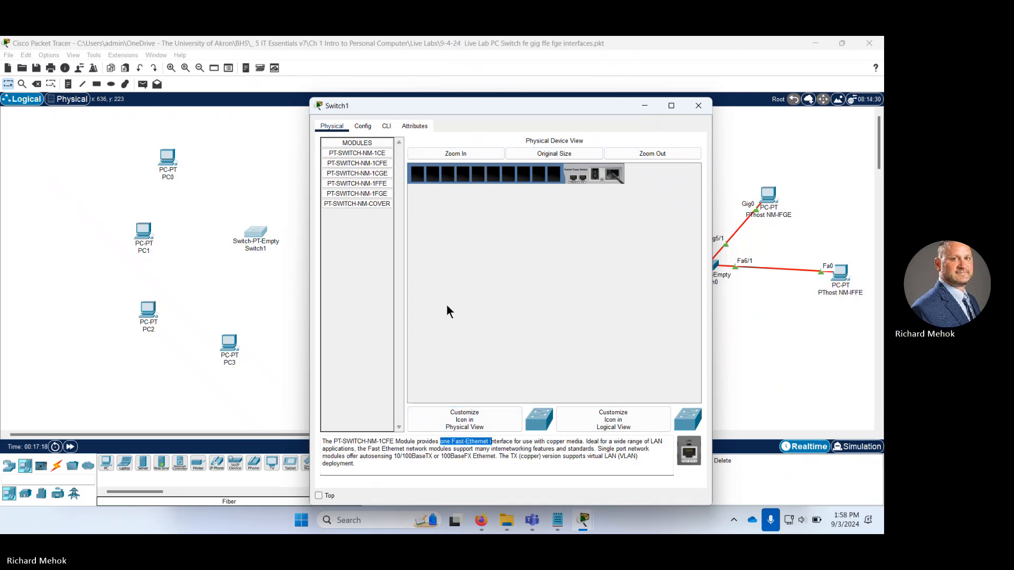
{"action": "left_click", "coordinate": [358, 153]}
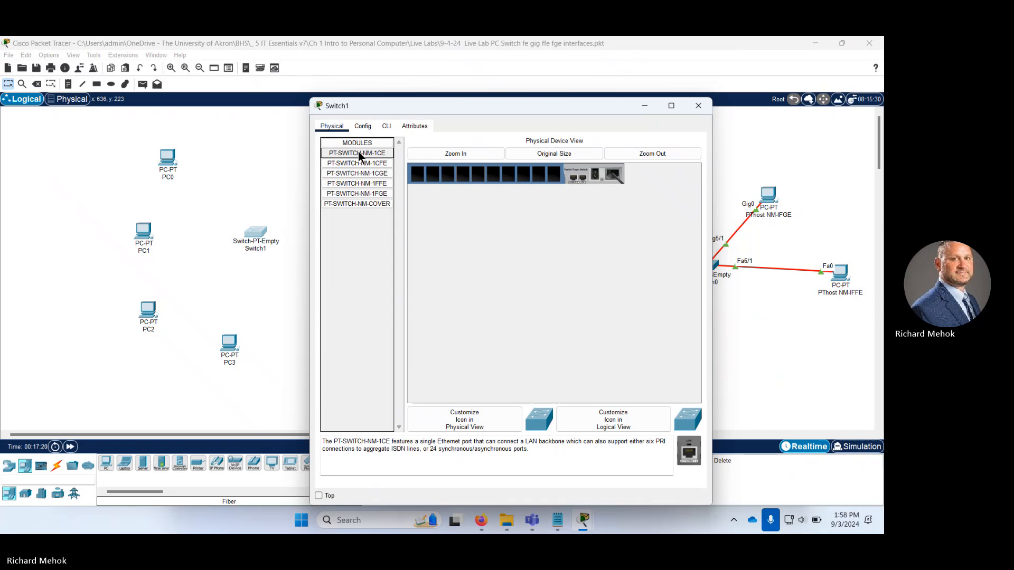
{"action": "double_click", "coordinate": [446, 442]}
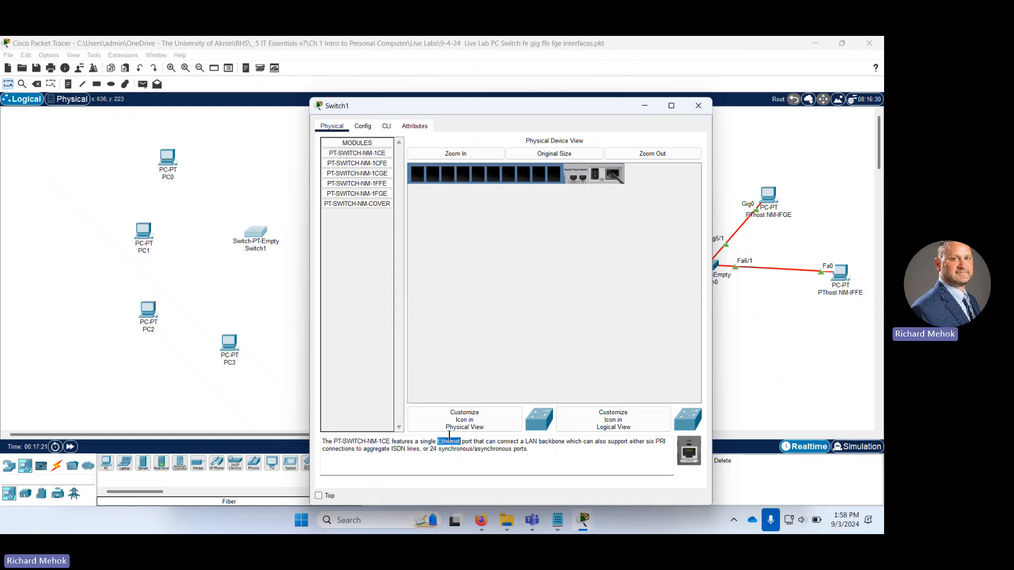
{"action": "left_click", "coordinate": [383, 154]}
{"action": "left_click_drag", "start_coordinate": [382, 154], "coordinate": [419, 176]}
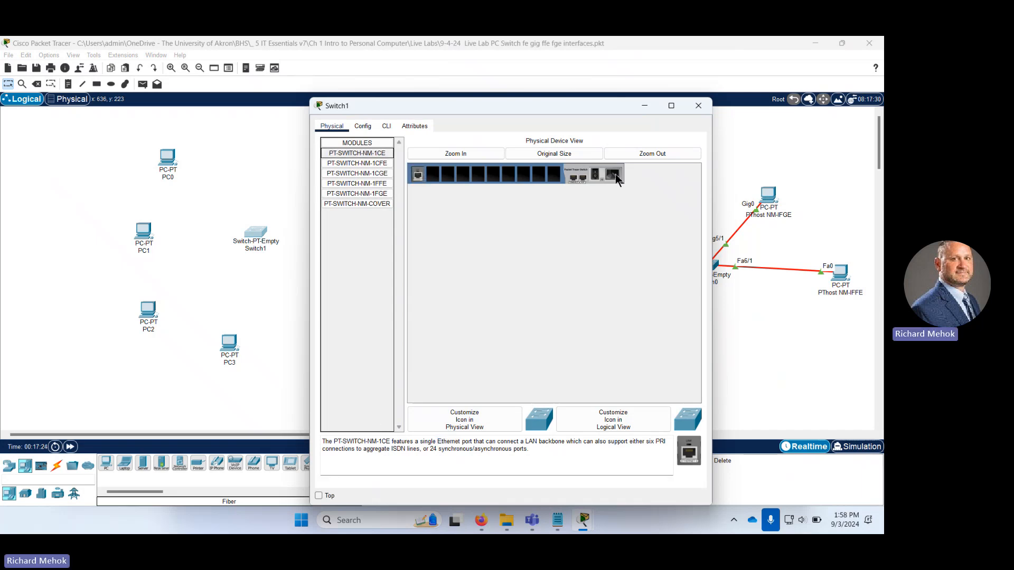
{"action": "left_click", "coordinate": [644, 107]}
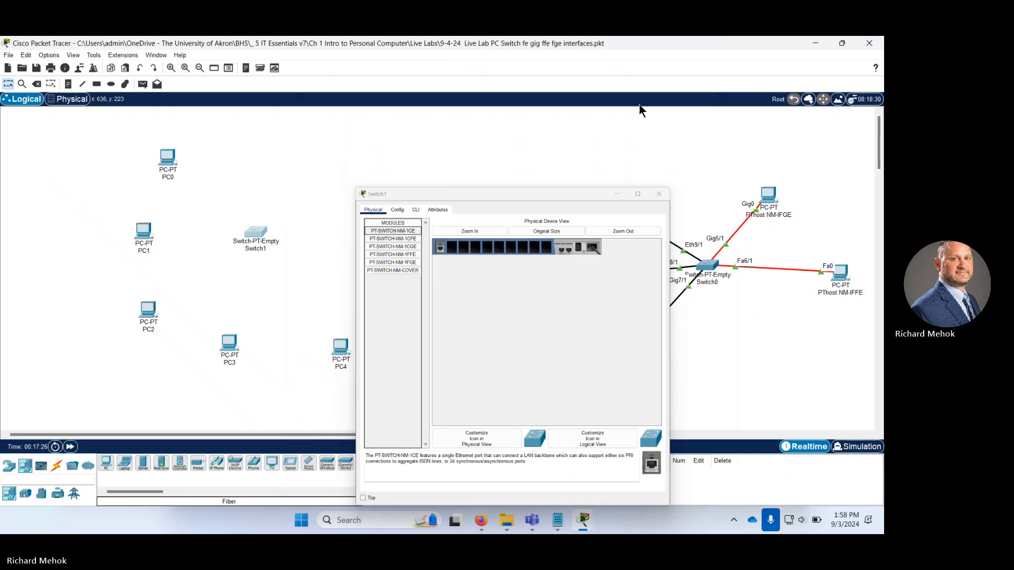
Read the PT-HOST-NM-1CE and PT-HOST-NM-1CFE module descriptions for PC1 and remove the PC's installed network module
{"action": "left_click", "coordinate": [145, 236]}
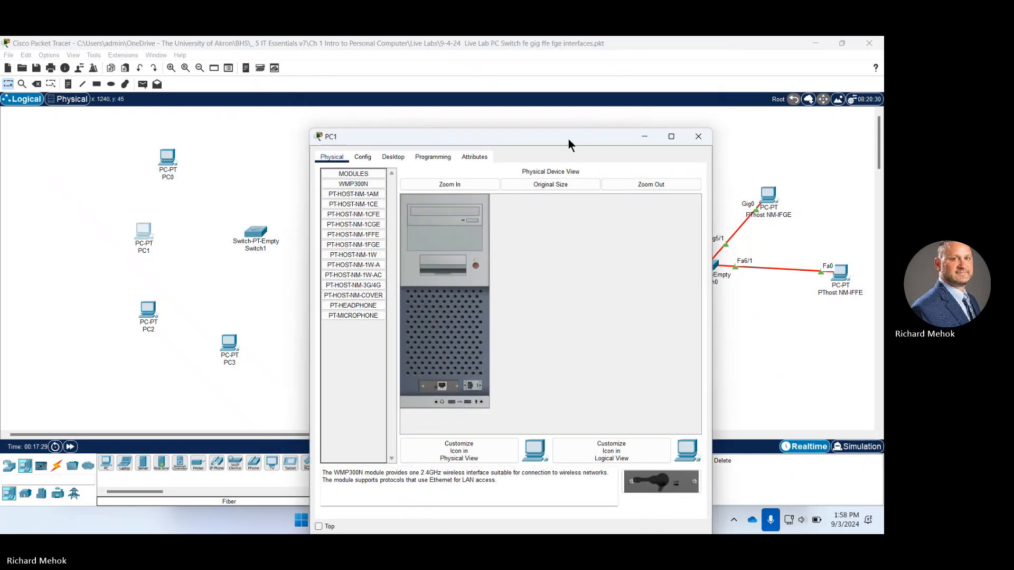
{"action": "left_click_drag", "start_coordinate": [568, 138], "coordinate": [322, 100]}
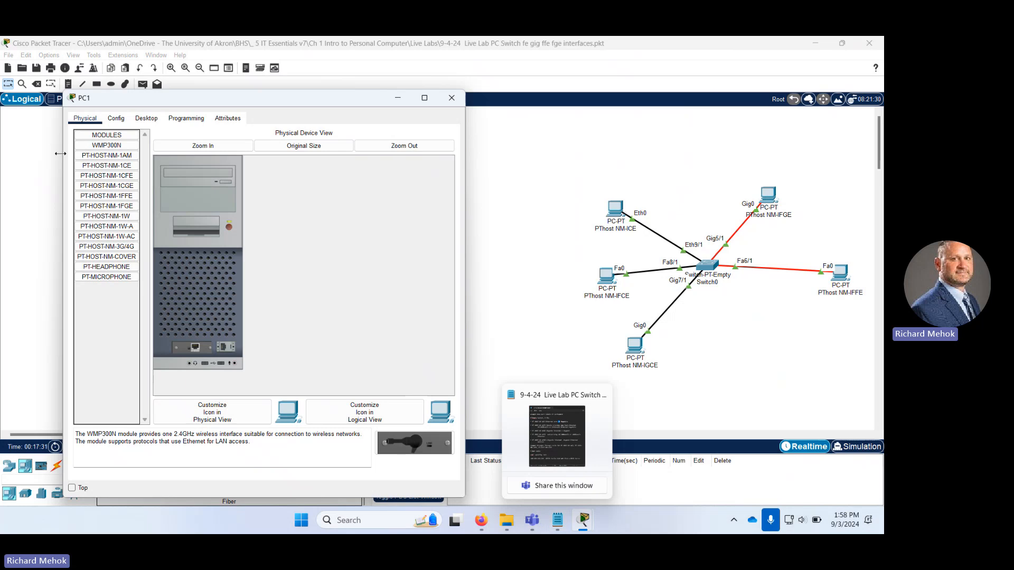
{"action": "left_click", "coordinate": [127, 165]}
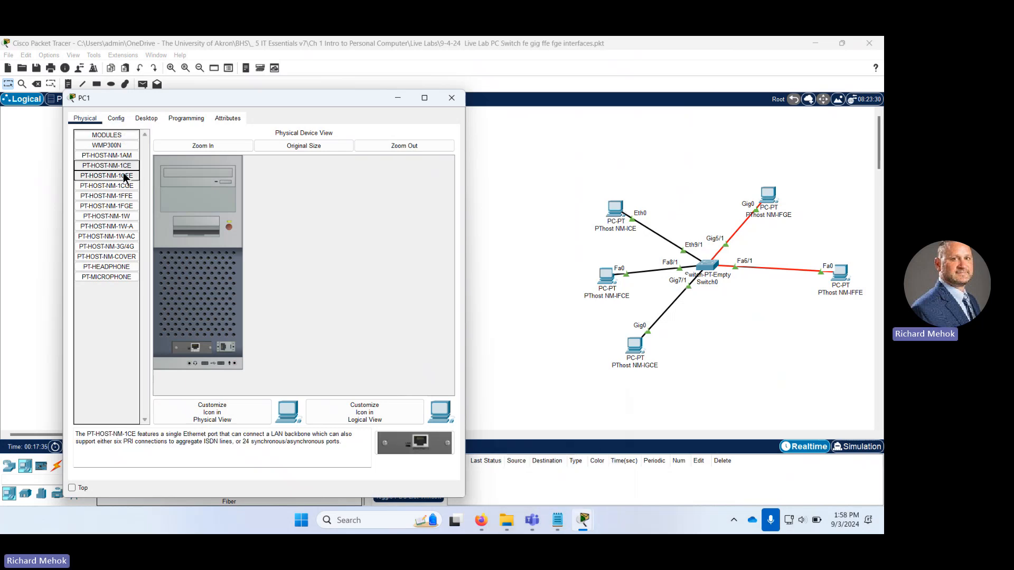
{"action": "left_click", "coordinate": [122, 175]}
{"action": "double_click", "coordinate": [200, 434]}
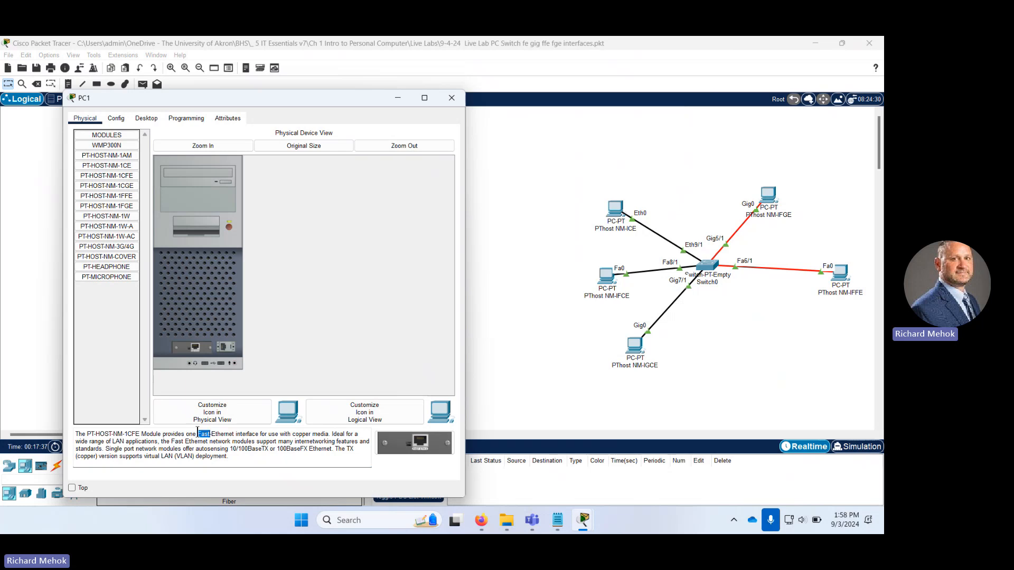
{"action": "left_click_drag", "start_coordinate": [275, 448], "coordinate": [321, 453]}
{"action": "left_click_drag", "start_coordinate": [229, 449], "coordinate": [273, 449]}
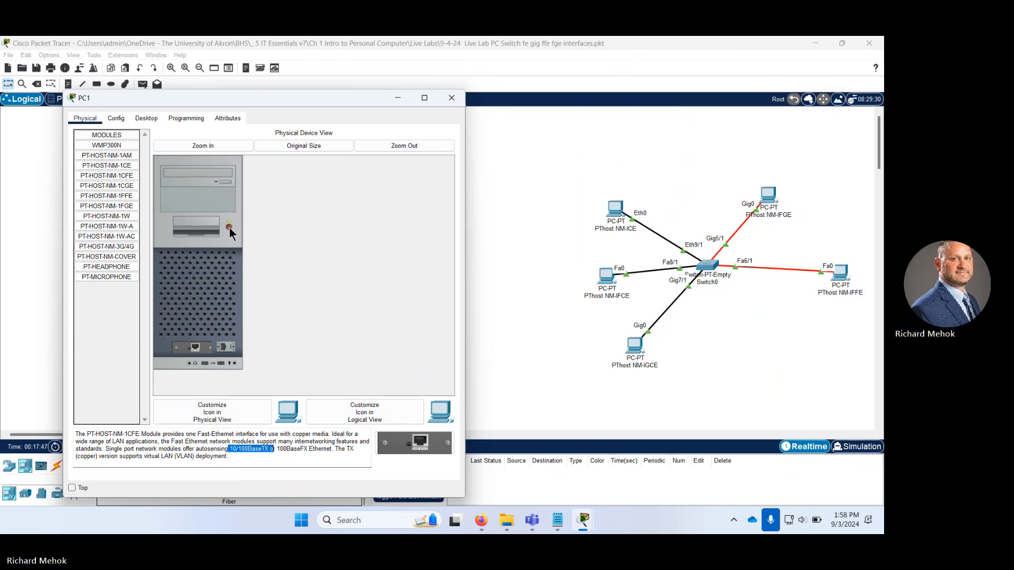
{"action": "left_click_drag", "start_coordinate": [195, 346], "coordinate": [108, 317]}
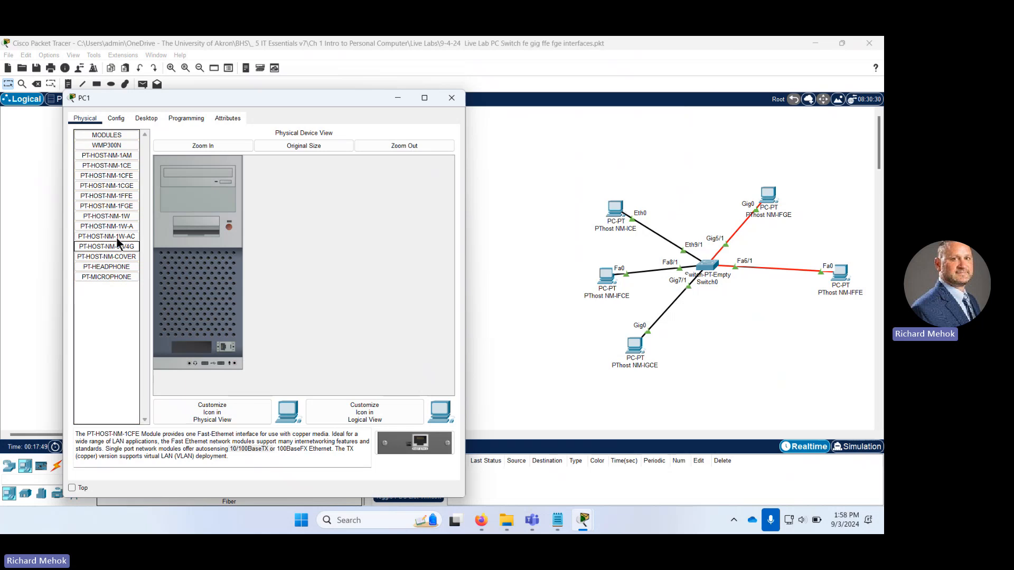
Install a PT-HOST-NM-1CFE module in PC1's empty slot and a PT-SWITCH-NM-1CFE module in Switch1's second slot
{"action": "left_click_drag", "start_coordinate": [130, 180], "coordinate": [196, 353]}
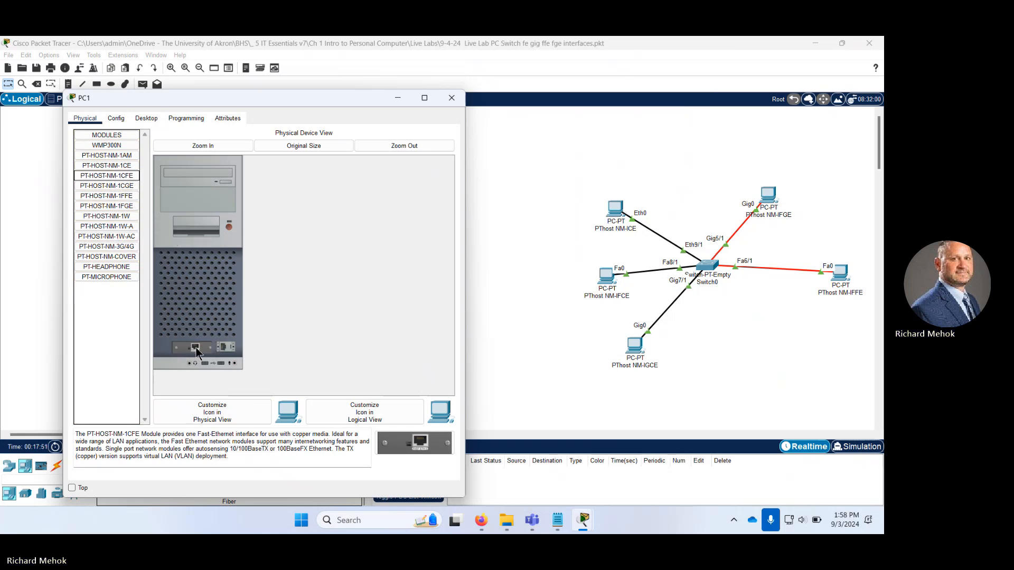
{"action": "left_click", "coordinate": [448, 100]}
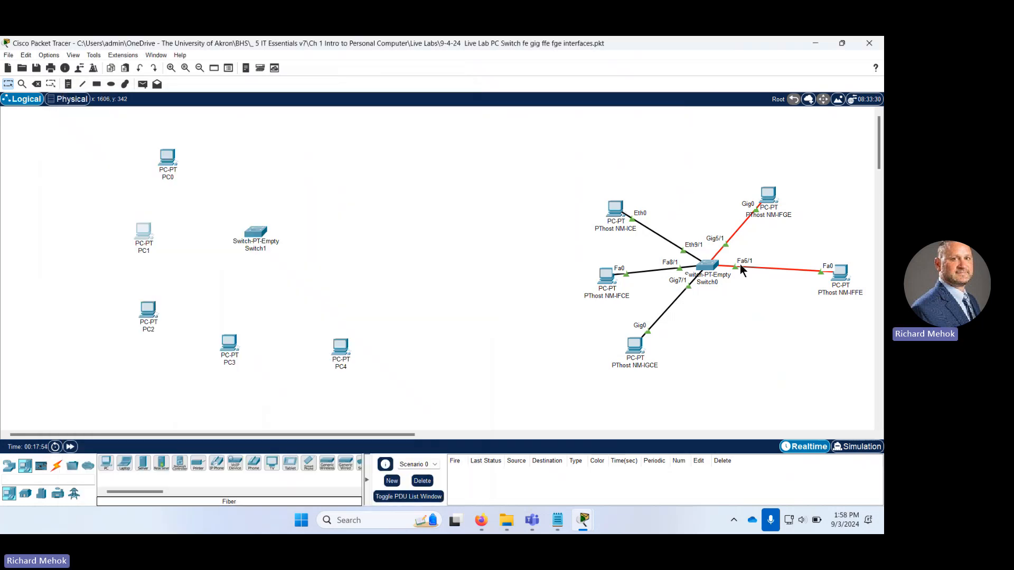
{"action": "left_click", "coordinate": [257, 232]}
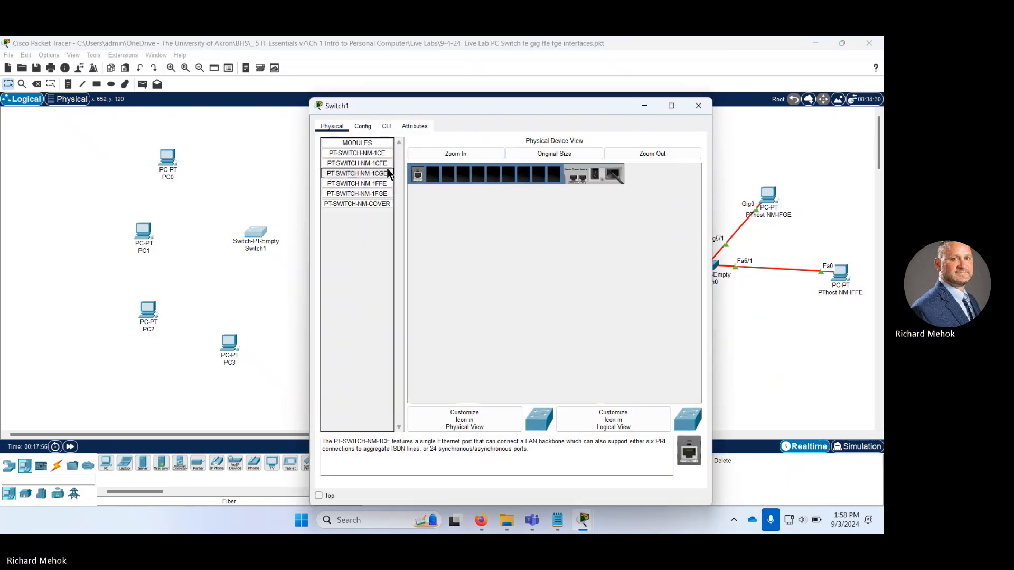
{"action": "left_click_drag", "start_coordinate": [364, 163], "coordinate": [433, 177]}
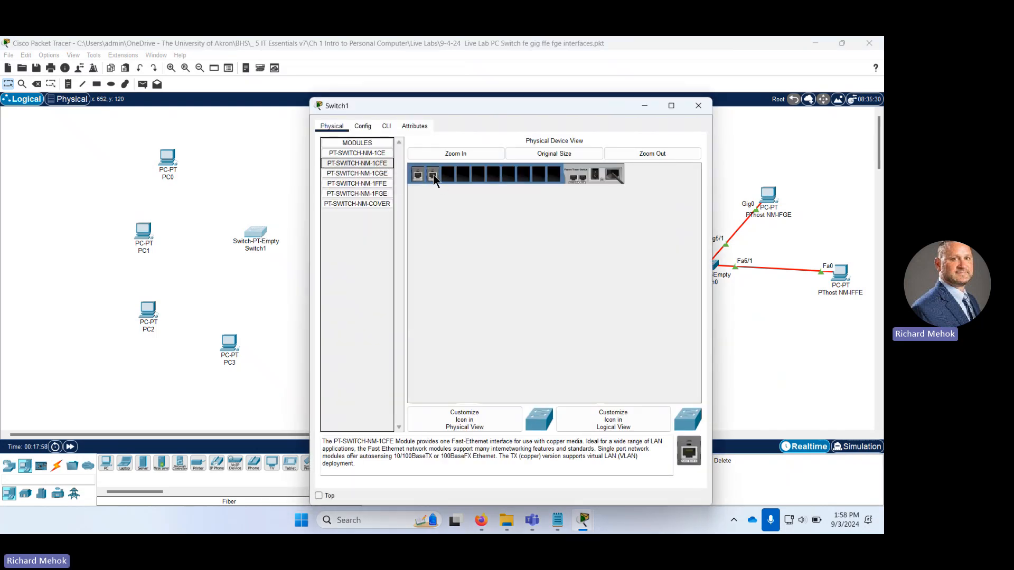
{"action": "left_click", "coordinate": [644, 106]}
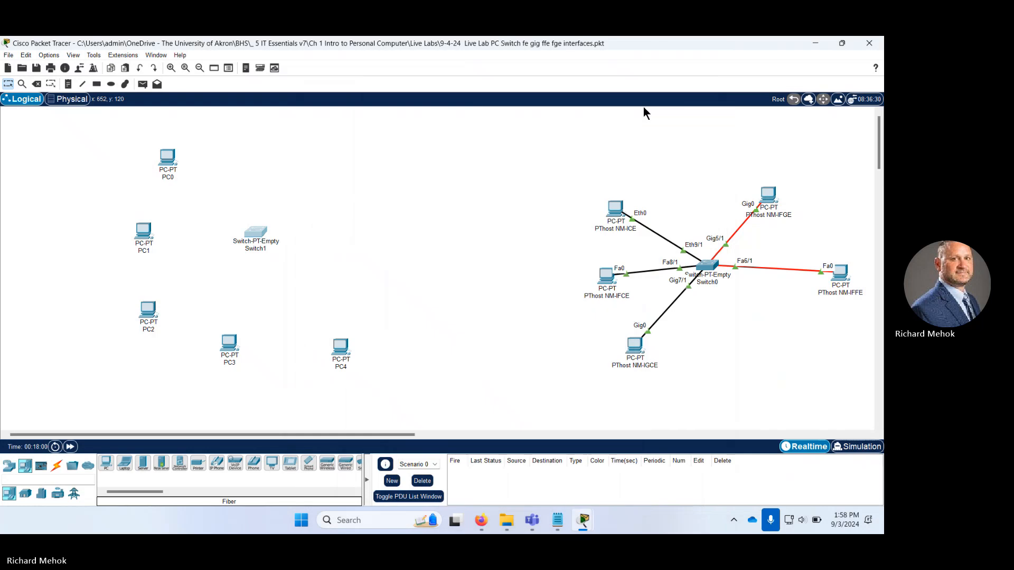
Read the PT-HOST-NM-1CGE module description for PC2, noting the type of Ethernet it provides
{"action": "left_click", "coordinate": [149, 309]}
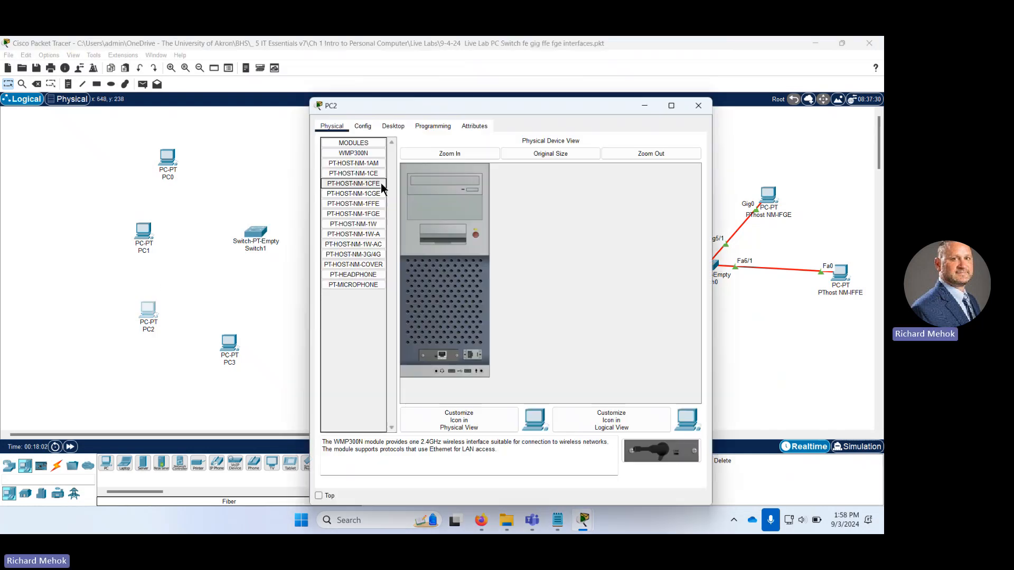
{"action": "left_click", "coordinate": [368, 193]}
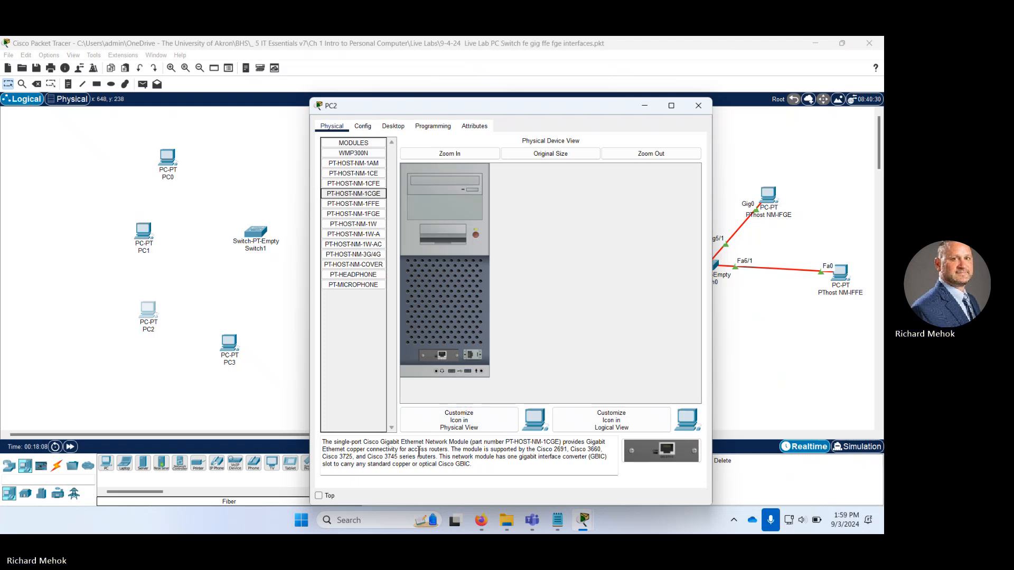
{"action": "double_click", "coordinate": [393, 442]}
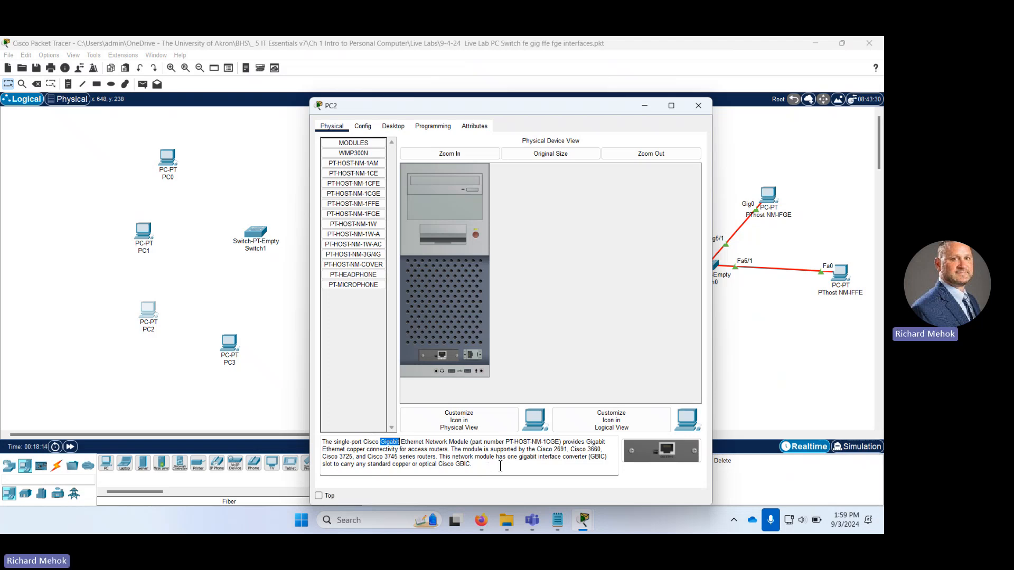
Power-cycle PC2 to swap its network module for a PT-HOST-NM-1CGE, and install a PT-SWITCH-NM-1CGE in Switch1's third slot
{"action": "left_click", "coordinate": [477, 235]}
{"action": "left_click_drag", "start_coordinate": [449, 358], "coordinate": [364, 301]}
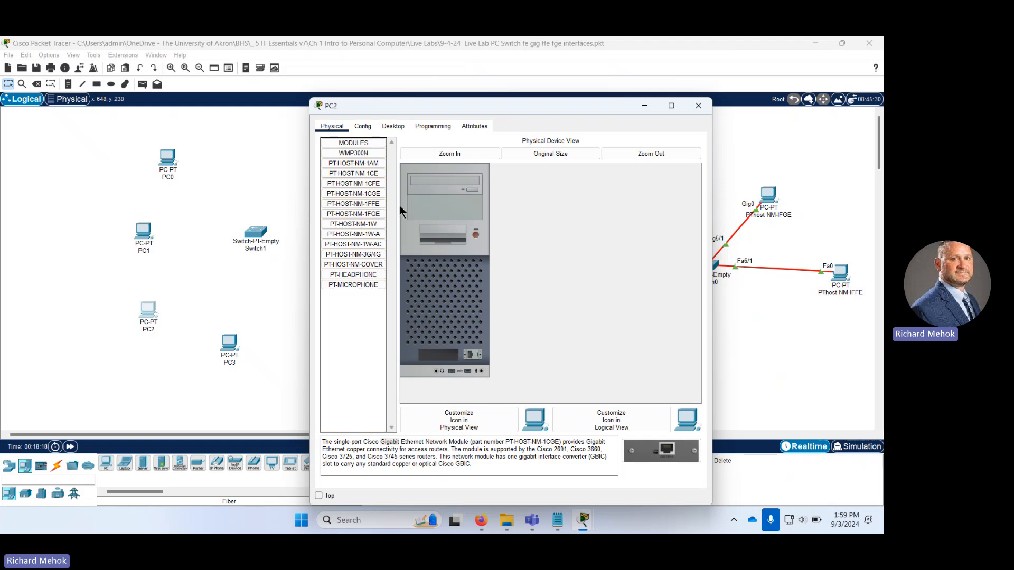
{"action": "left_click_drag", "start_coordinate": [364, 194], "coordinate": [447, 360]}
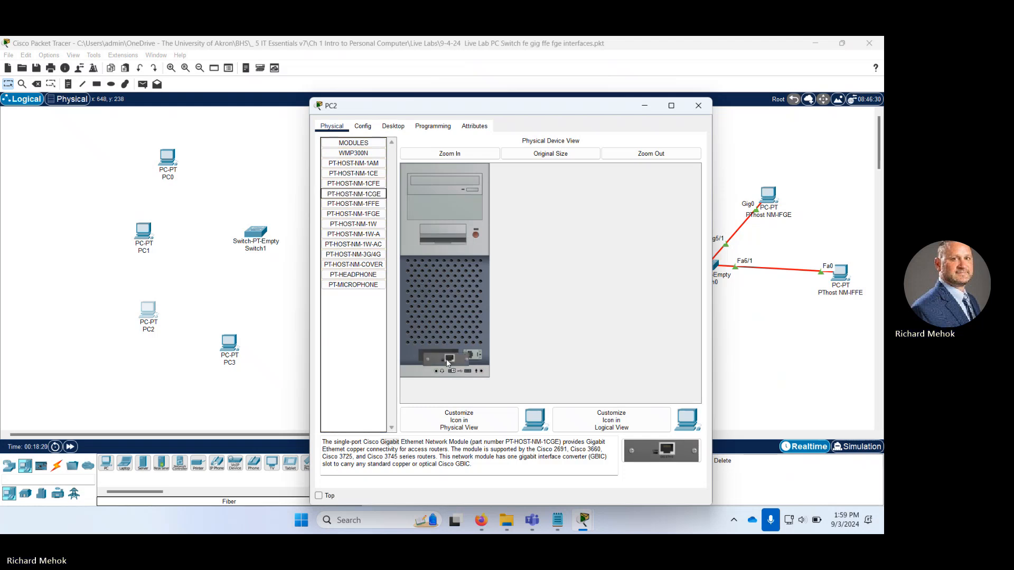
{"action": "left_click", "coordinate": [475, 236]}
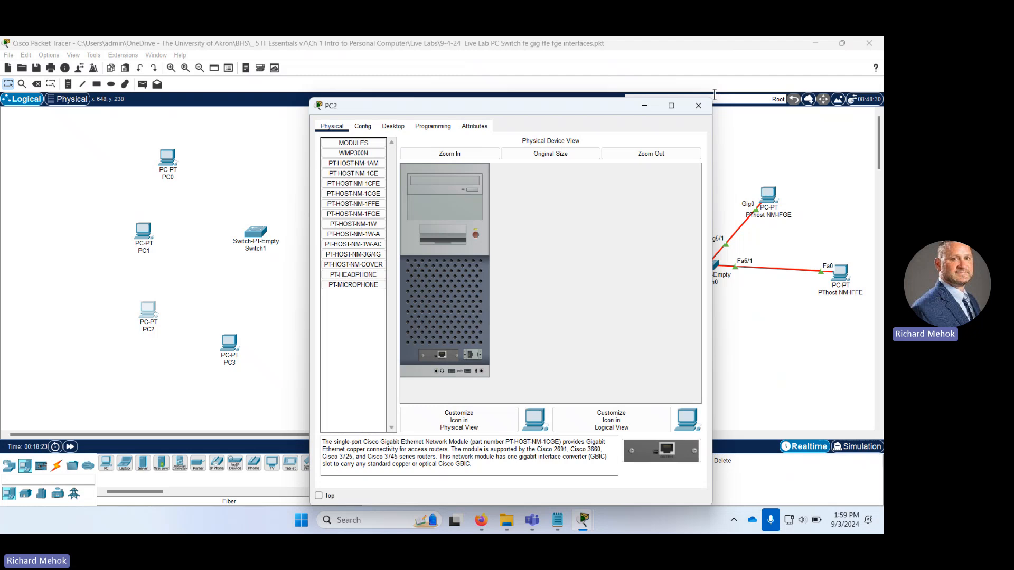
{"action": "left_click", "coordinate": [697, 106]}
{"action": "left_click", "coordinate": [255, 237]}
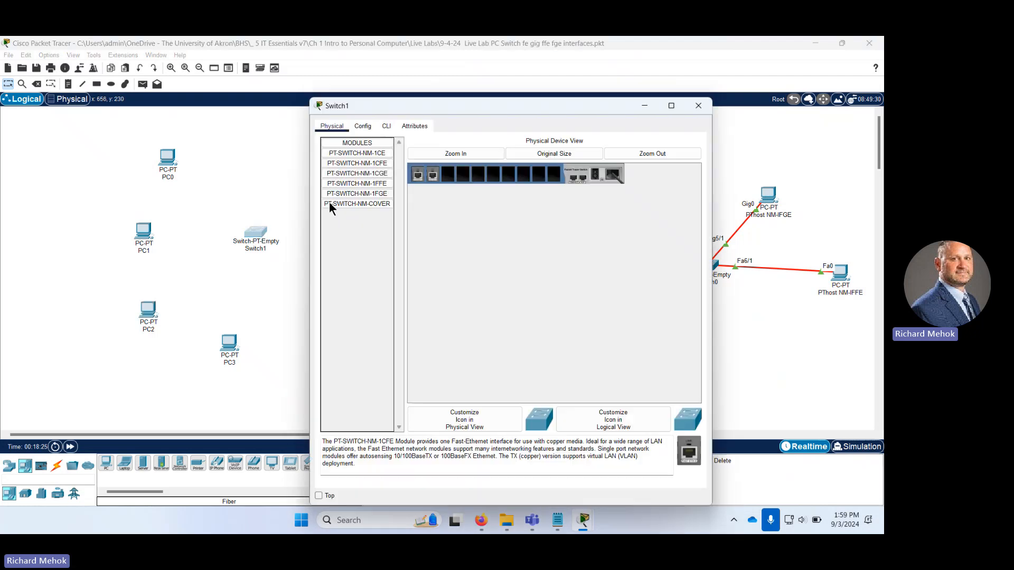
{"action": "left_click_drag", "start_coordinate": [384, 175], "coordinate": [447, 174]}
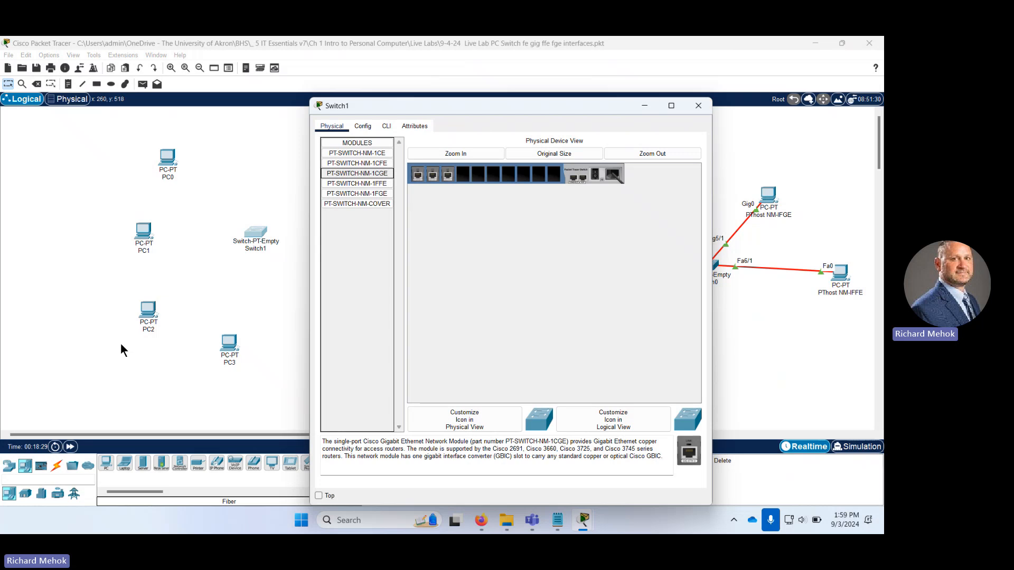
Read the PT-HOST-NM-1FFE module description for PC3, checking its media type and supported Ethernet standards
{"action": "left_click", "coordinate": [228, 354]}
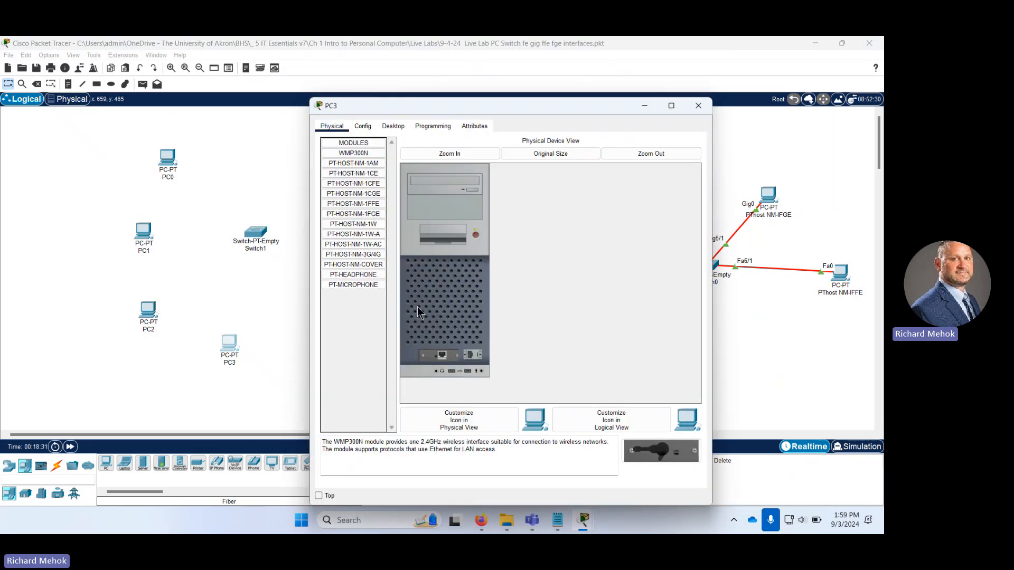
{"action": "left_click", "coordinate": [377, 203]}
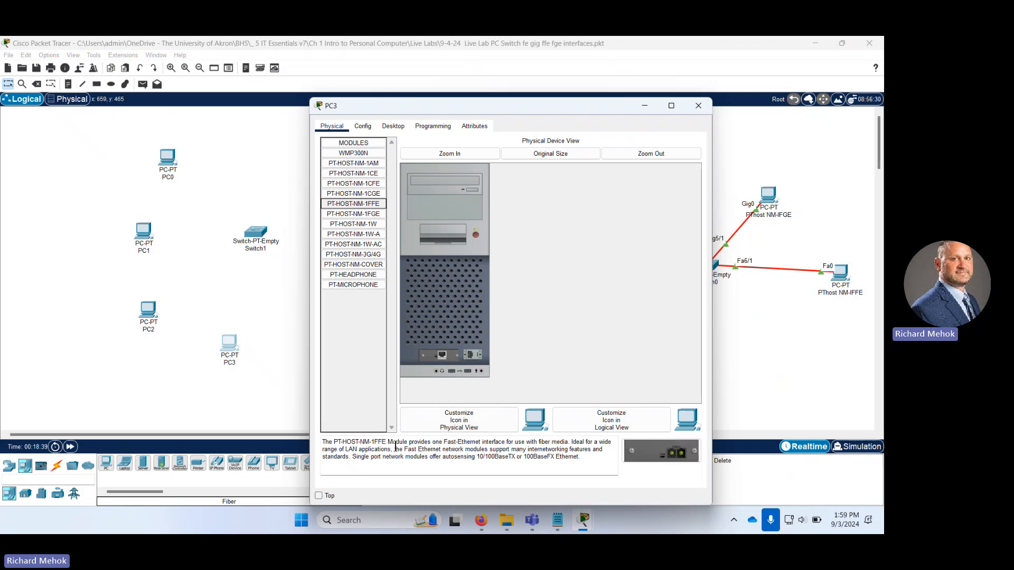
{"action": "left_click_drag", "start_coordinate": [445, 444], "coordinate": [567, 455]}
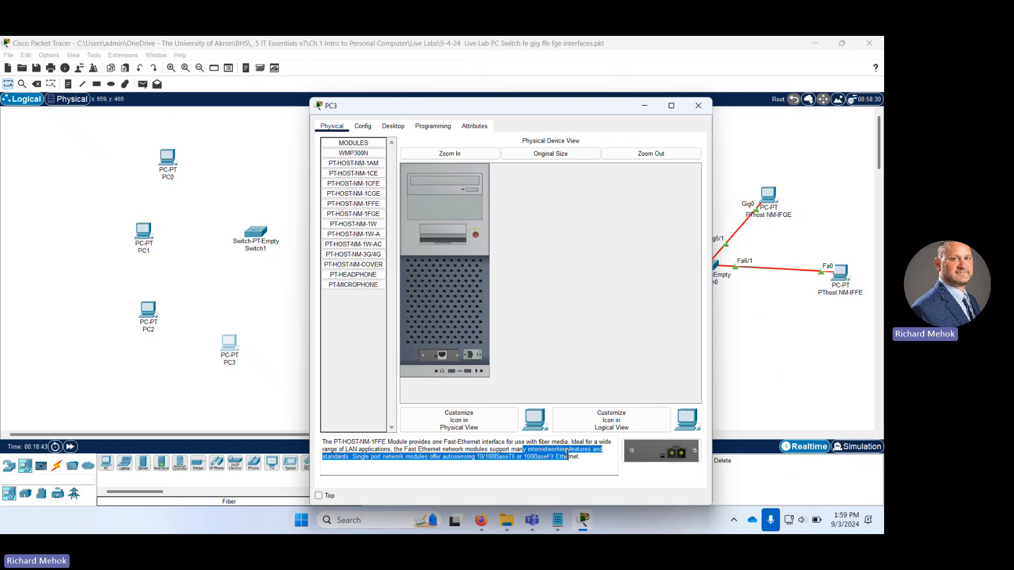
{"action": "double_click", "coordinate": [566, 457]}
Power off PC3 to swap its network module for a PT-HOST-NM-1FFE, and install a PT-SWITCH-NM-1FFE in Switch1's fourth slot
{"action": "left_click", "coordinate": [476, 236]}
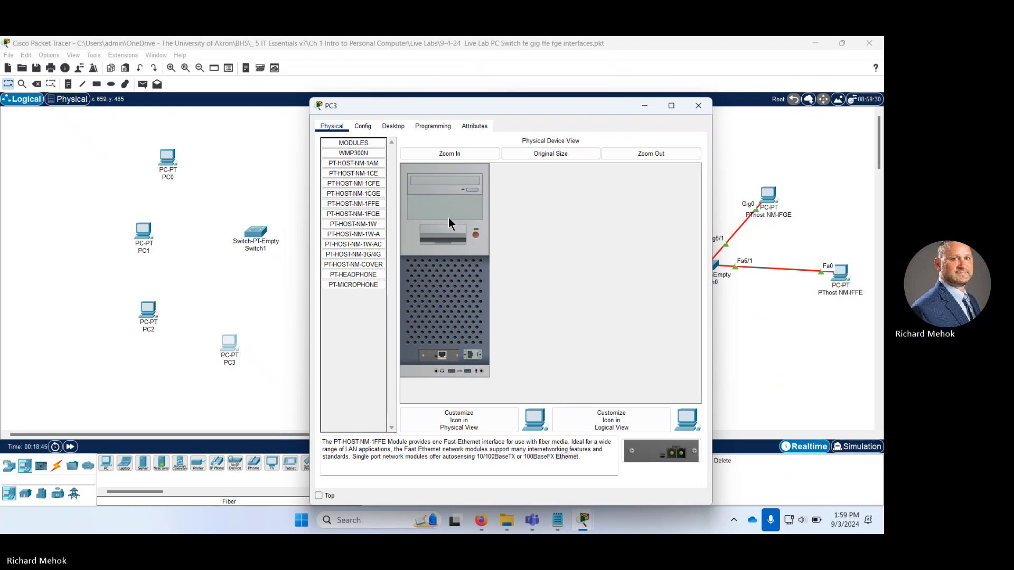
{"action": "left_click_drag", "start_coordinate": [442, 355], "coordinate": [370, 353]}
{"action": "left_click_drag", "start_coordinate": [374, 201], "coordinate": [441, 360]}
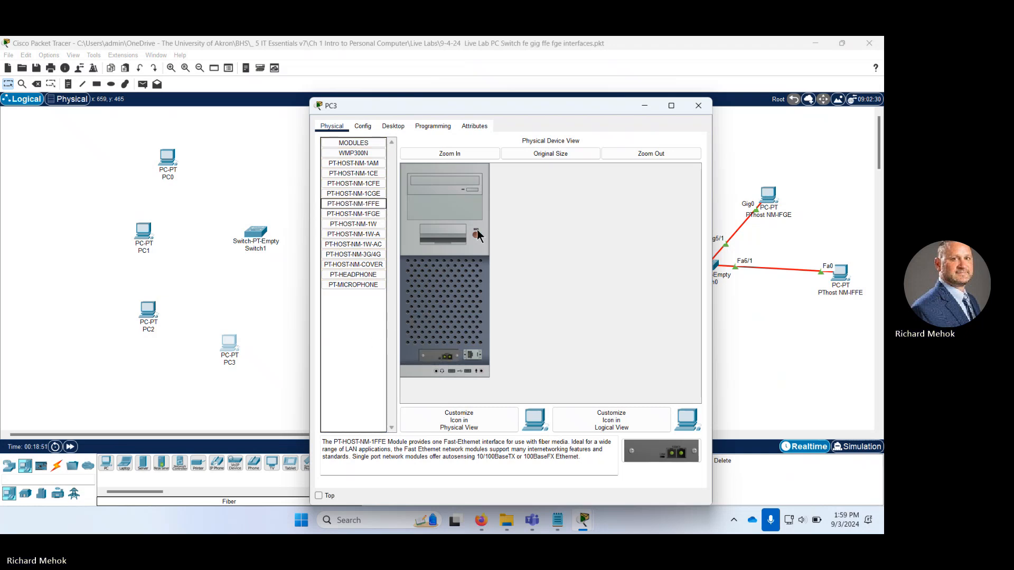
{"action": "left_click", "coordinate": [261, 236]}
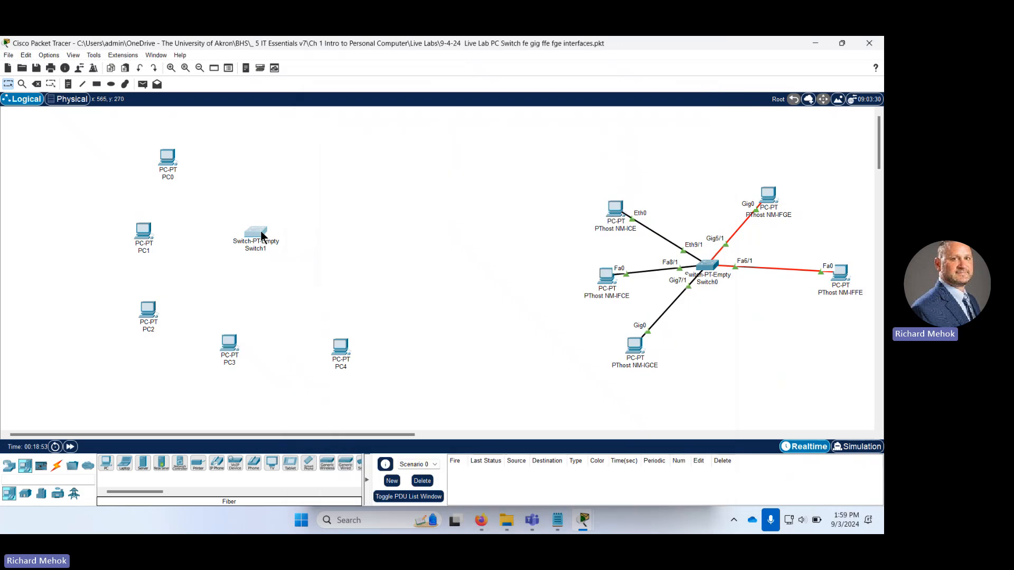
{"action": "left_click", "coordinate": [261, 235]}
{"action": "left_click_drag", "start_coordinate": [358, 184], "coordinate": [455, 178]}
Read the PT-SWITCH-NM-1FGE description, install that module in Switch1's fifth slot, and switch the device's power back on
{"action": "left_click", "coordinate": [385, 193]}
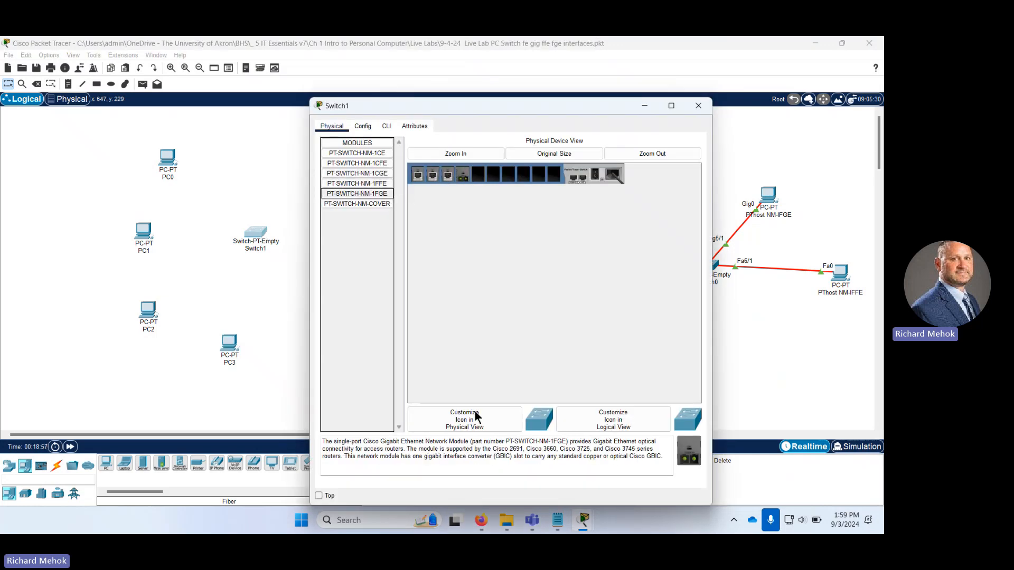
{"action": "triple_click", "coordinate": [390, 443]}
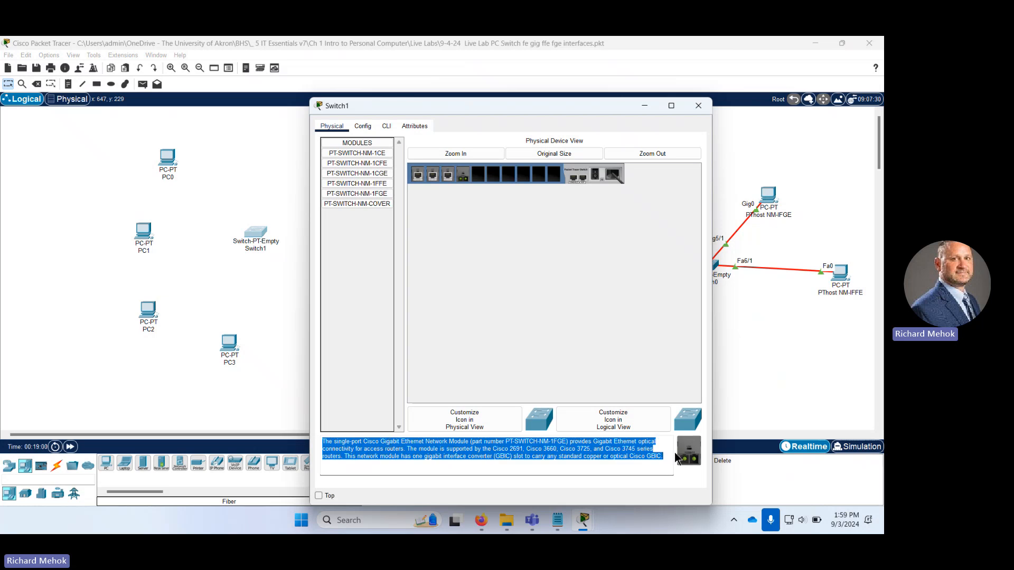
{"action": "left_click", "coordinate": [688, 457]}
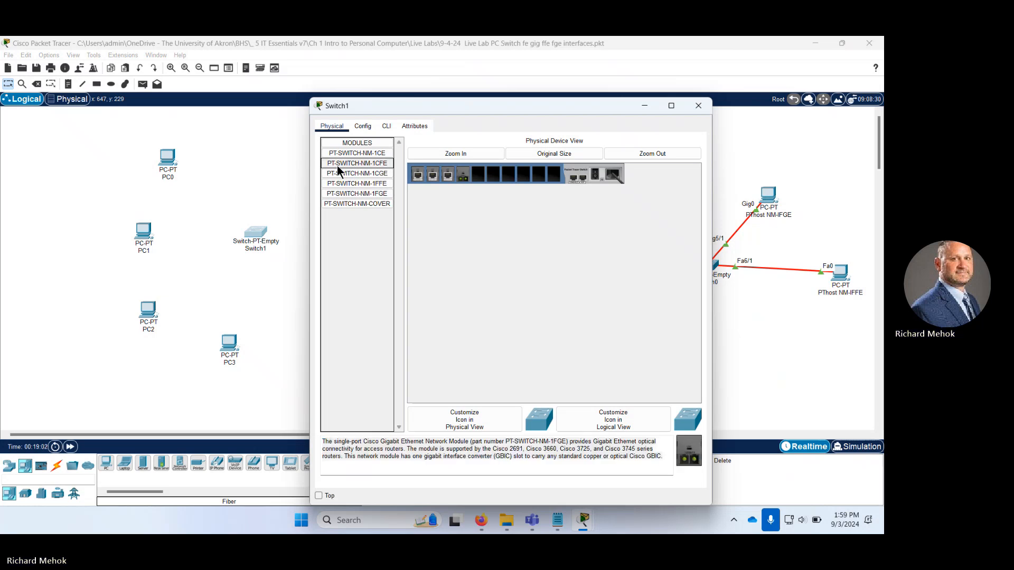
{"action": "left_click_drag", "start_coordinate": [372, 194], "coordinate": [477, 176]}
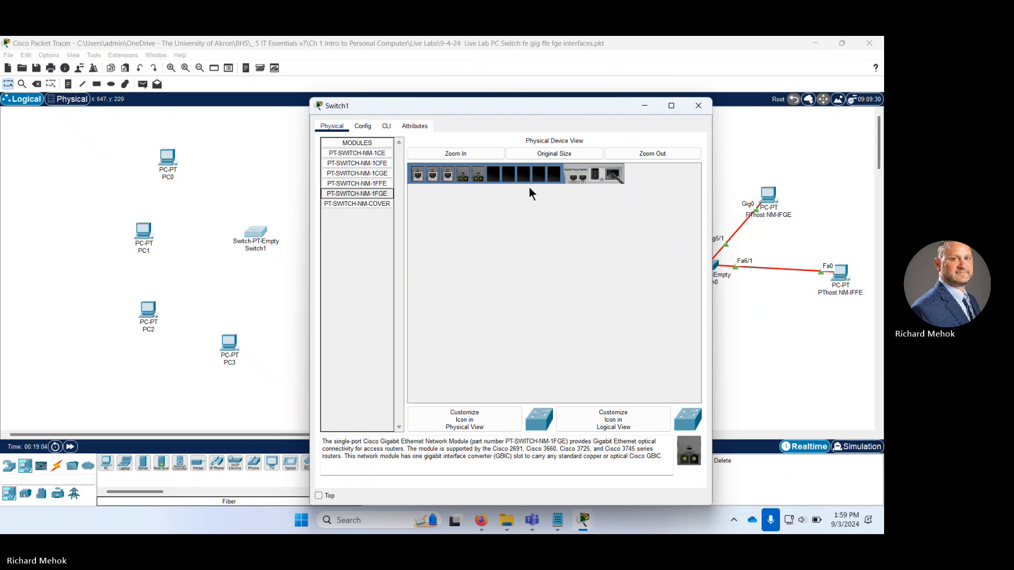
{"action": "left_click", "coordinate": [595, 173]}
{"action": "left_click", "coordinate": [698, 106]}
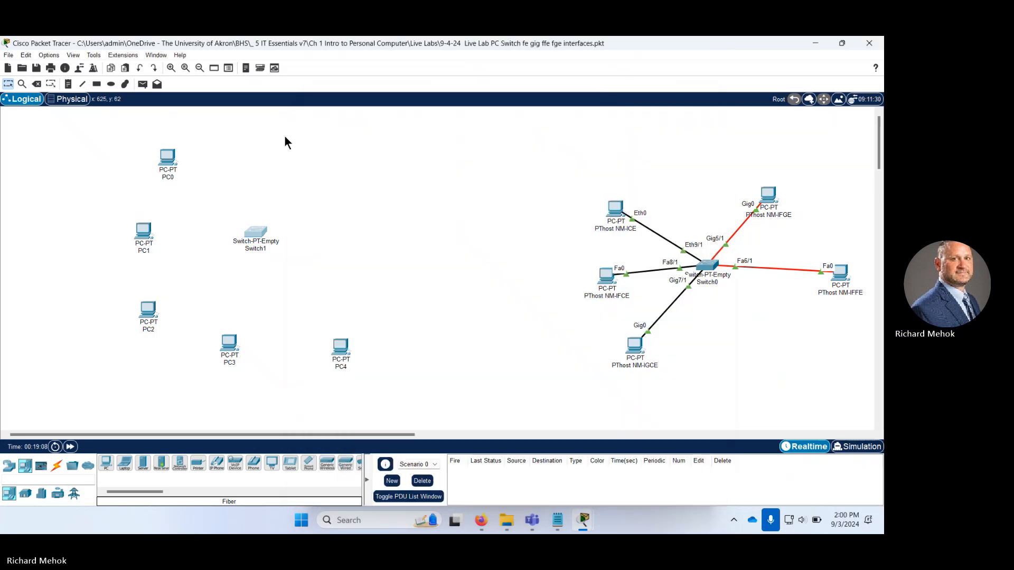
Replace PC4's installed network module with a PT-HOST-NM-1FGE, power the PC back on, and close its window
{"action": "left_click", "coordinate": [341, 348]}
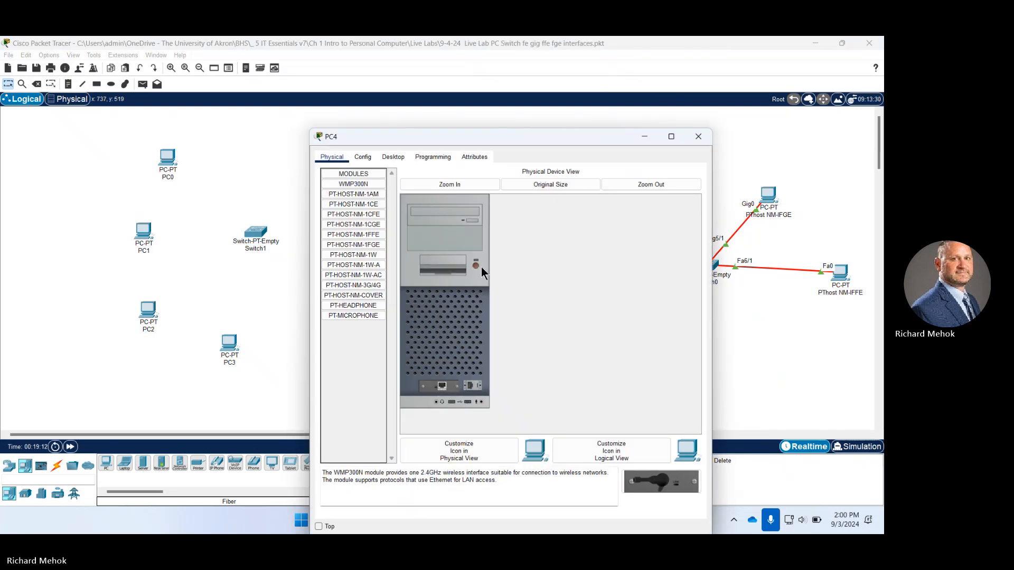
{"action": "left_click_drag", "start_coordinate": [445, 392], "coordinate": [364, 380]}
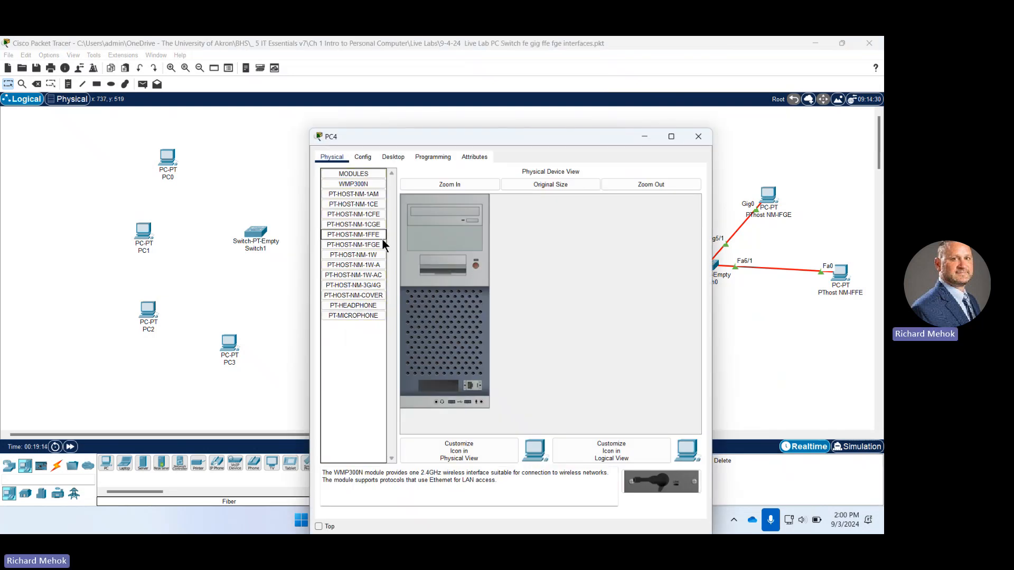
{"action": "left_click", "coordinate": [377, 245]}
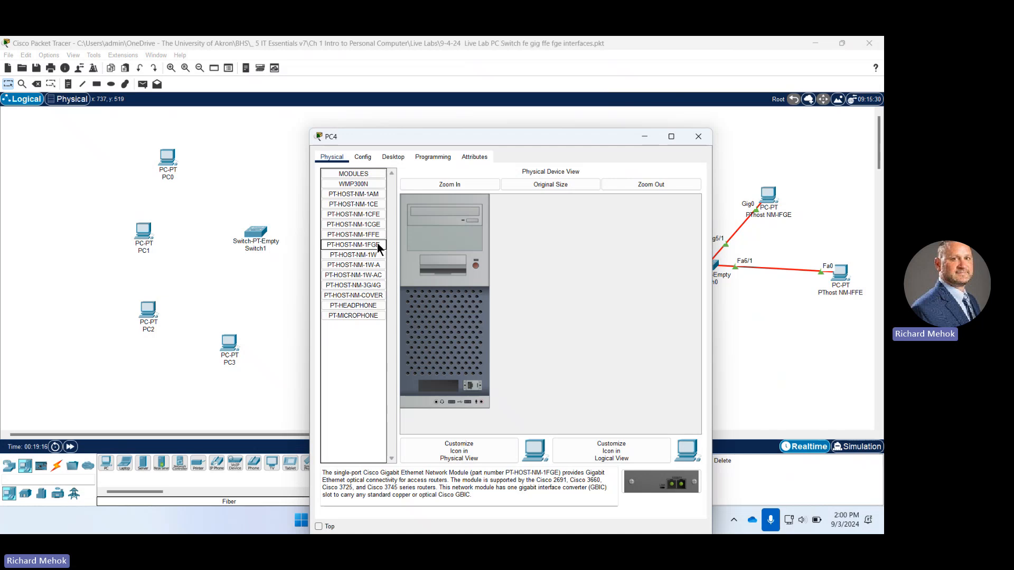
{"action": "left_click_drag", "start_coordinate": [377, 243], "coordinate": [442, 382]}
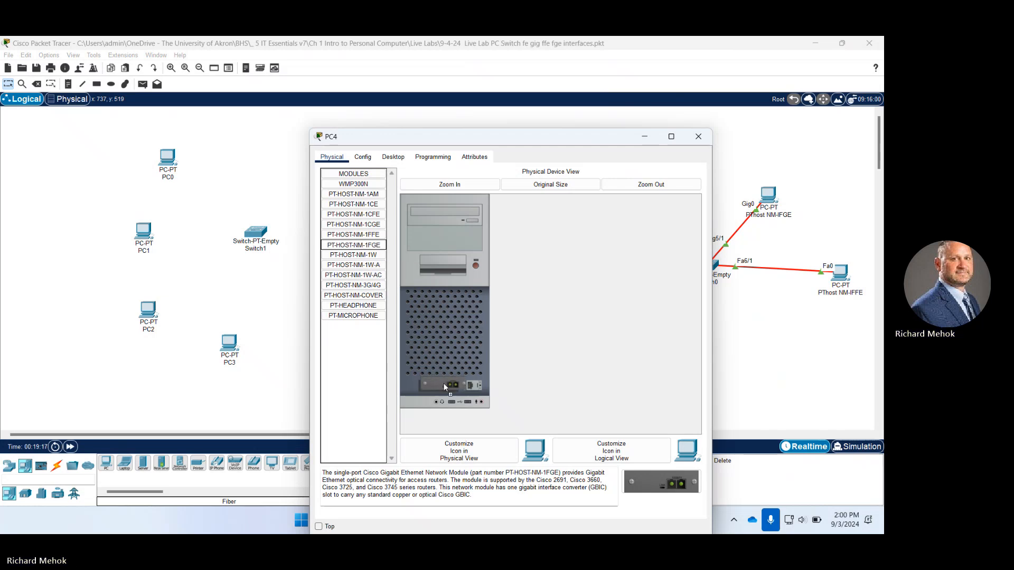
{"action": "left_click", "coordinate": [473, 266]}
{"action": "left_click", "coordinate": [698, 136]}
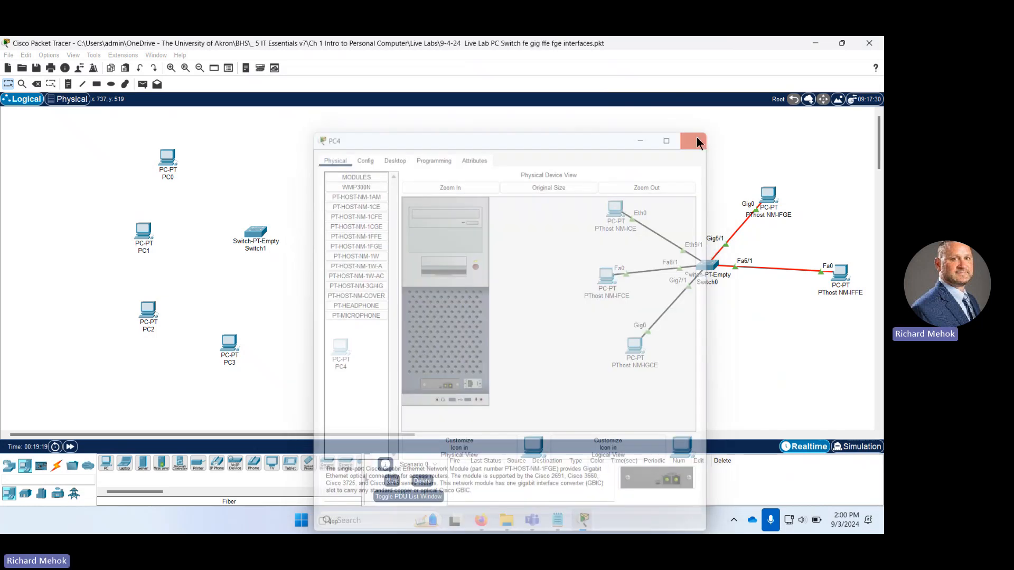
Try to connect a fiber cable to PC0's Ethernet0 port
{"action": "left_click", "coordinate": [56, 465]}
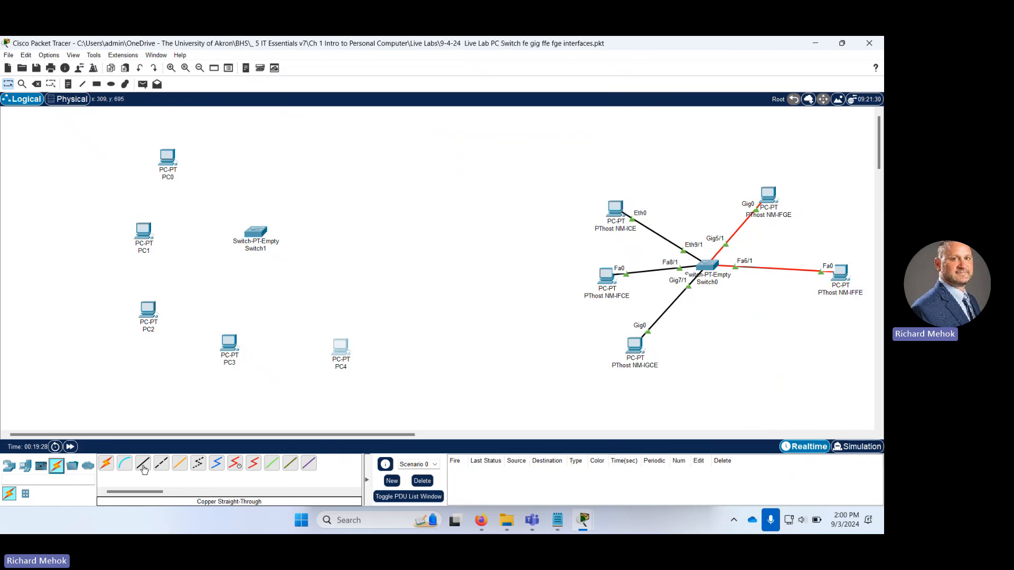
{"action": "left_click", "coordinate": [180, 467]}
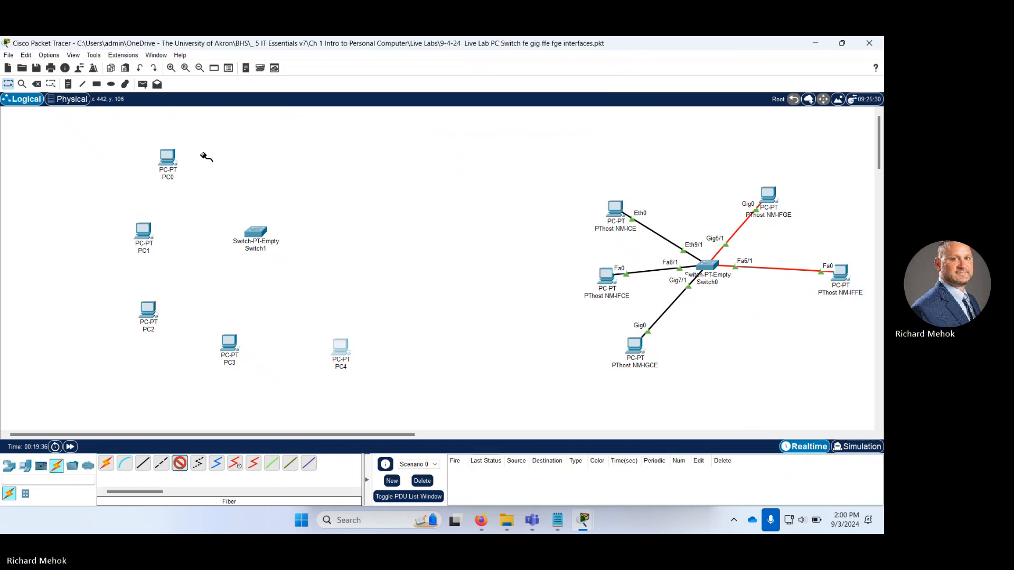
{"action": "left_click", "coordinate": [172, 158]}
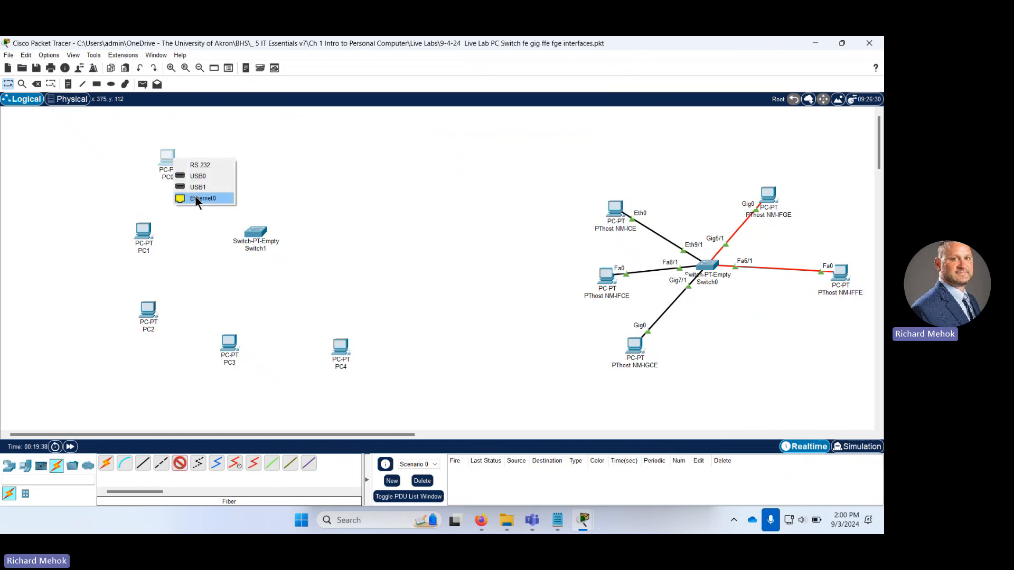
{"action": "left_click", "coordinate": [195, 196]}
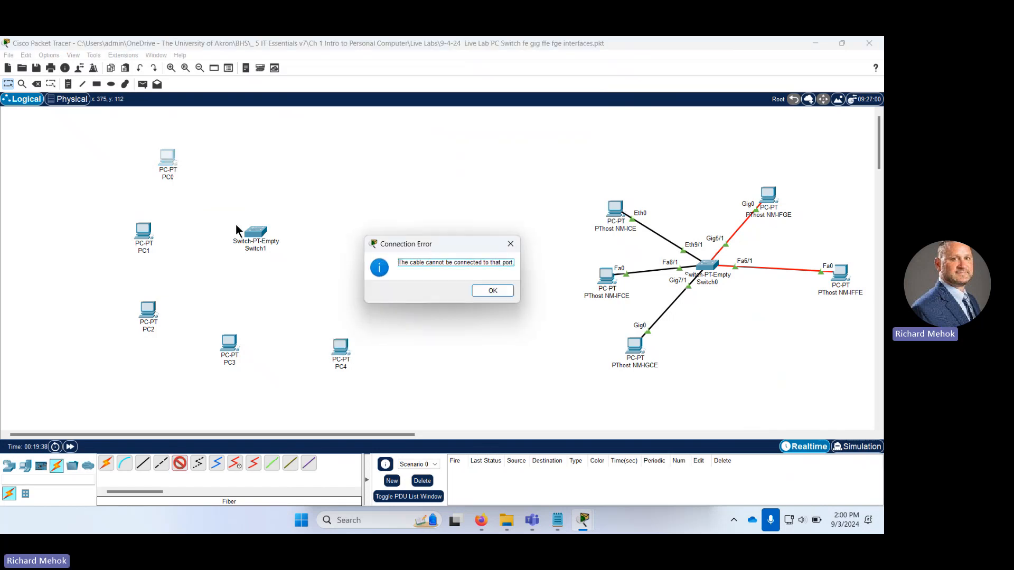
{"action": "left_click", "coordinate": [492, 291]}
{"action": "left_click", "coordinate": [172, 167]}
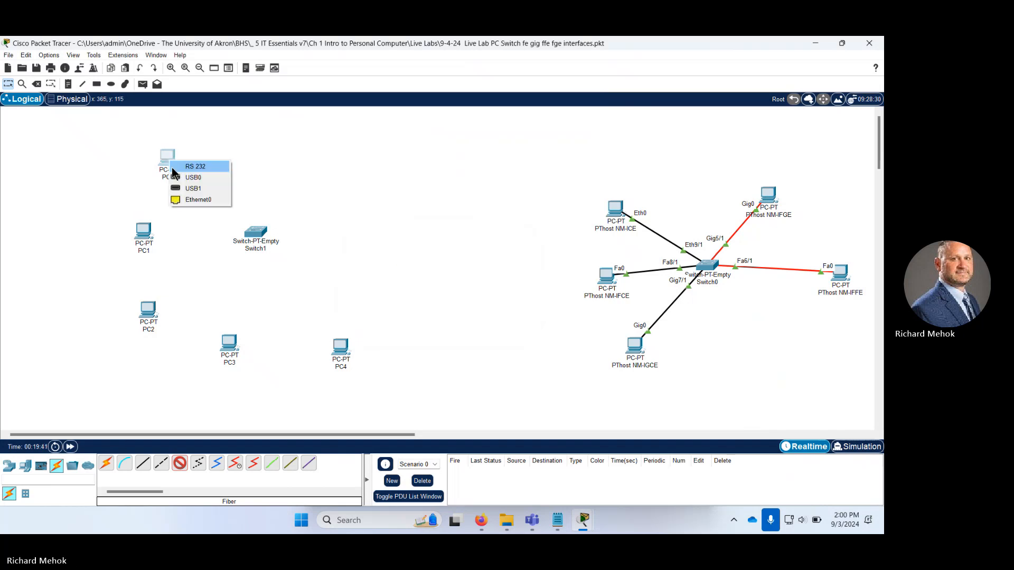
{"action": "left_click", "coordinate": [183, 198]}
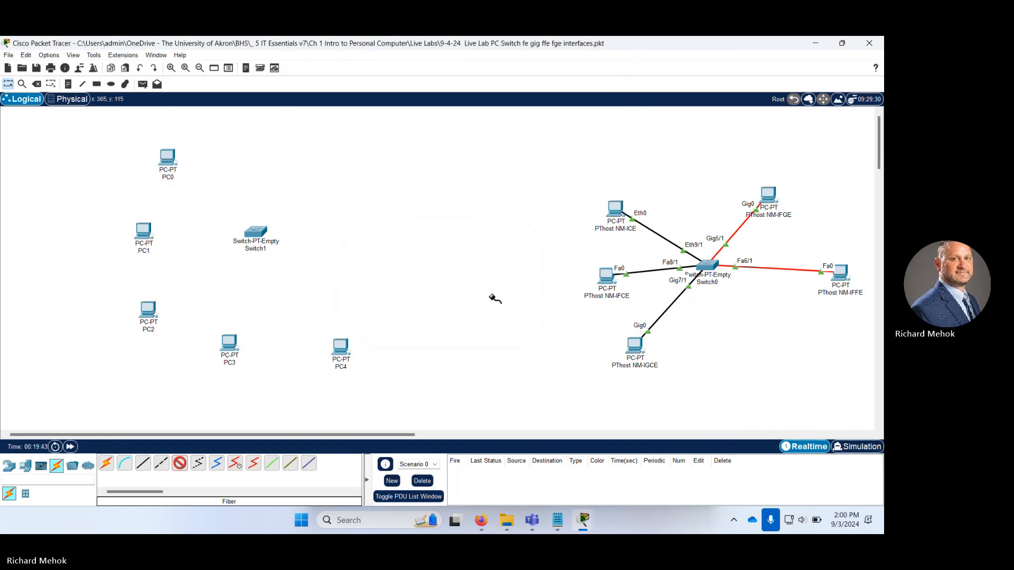
Cancel the fiber cable and inspect PC0's Ethernet0 interface configuration
{"action": "left_click", "coordinate": [493, 293]}
{"action": "key", "text": "Escape"}
{"action": "left_click", "coordinate": [172, 165]}
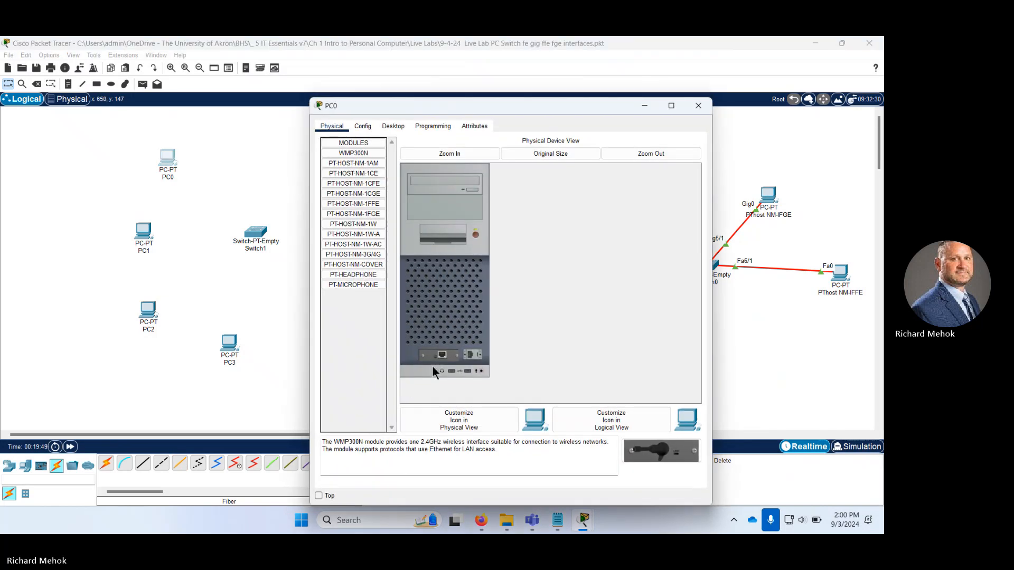
{"action": "left_click", "coordinate": [368, 125]}
{"action": "left_click", "coordinate": [376, 186]}
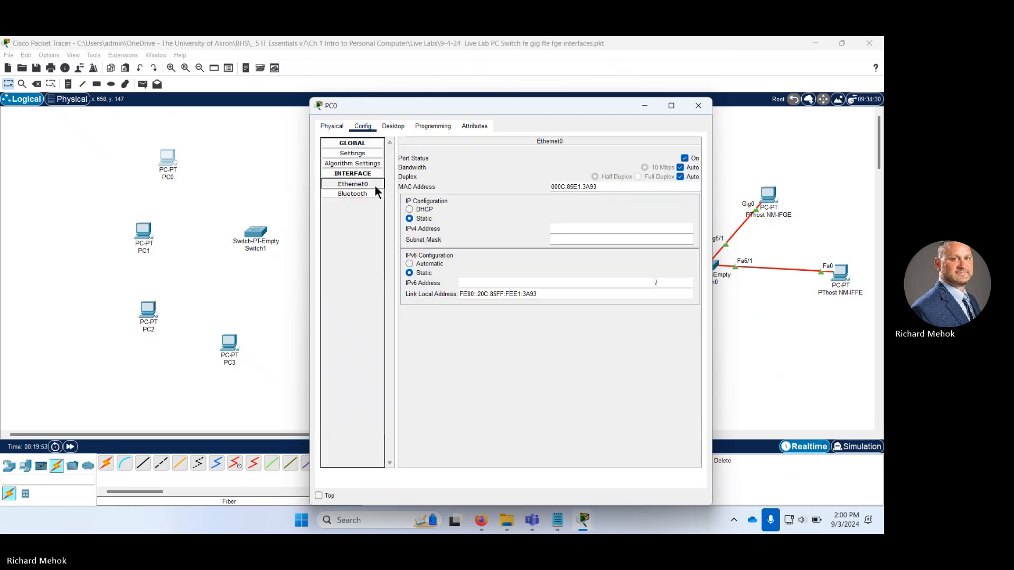
{"action": "left_click", "coordinate": [697, 106]}
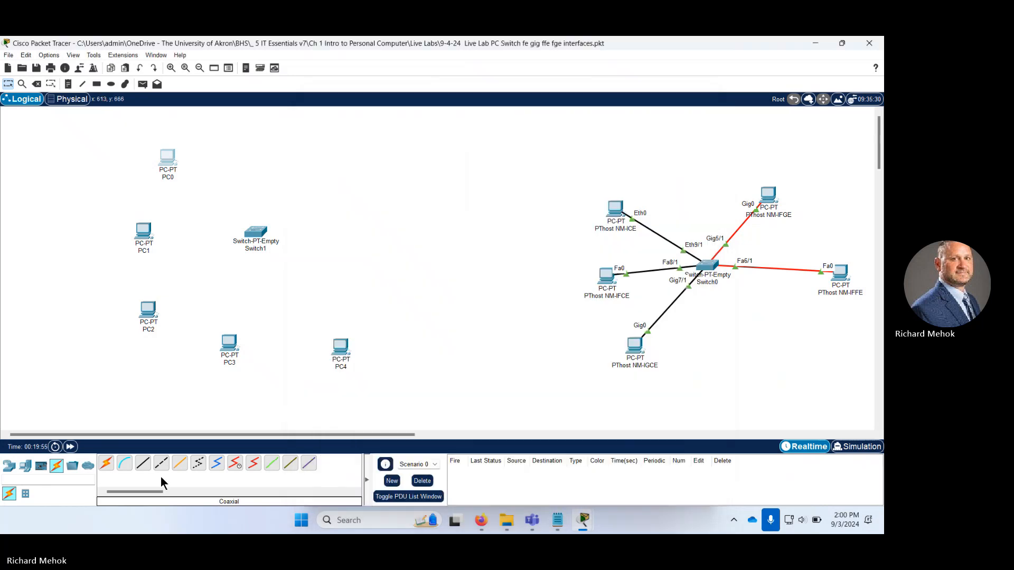
Connect PC1's FastEthernet0 port to Switch1 with a copper straight-through cable, and check PC1's physical view
{"action": "left_click", "coordinate": [143, 463]}
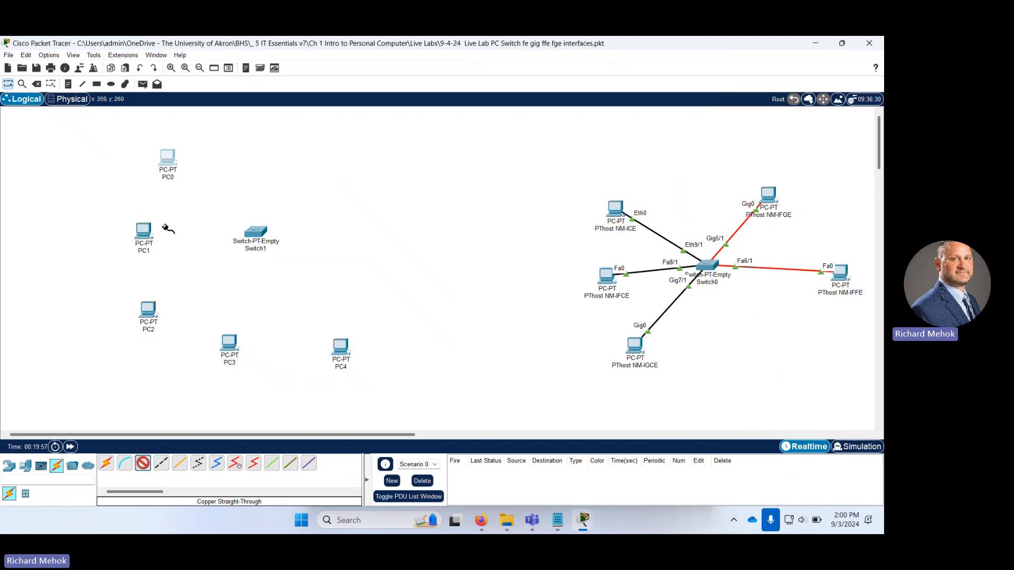
{"action": "left_click", "coordinate": [140, 238]}
{"action": "left_click", "coordinate": [177, 258]}
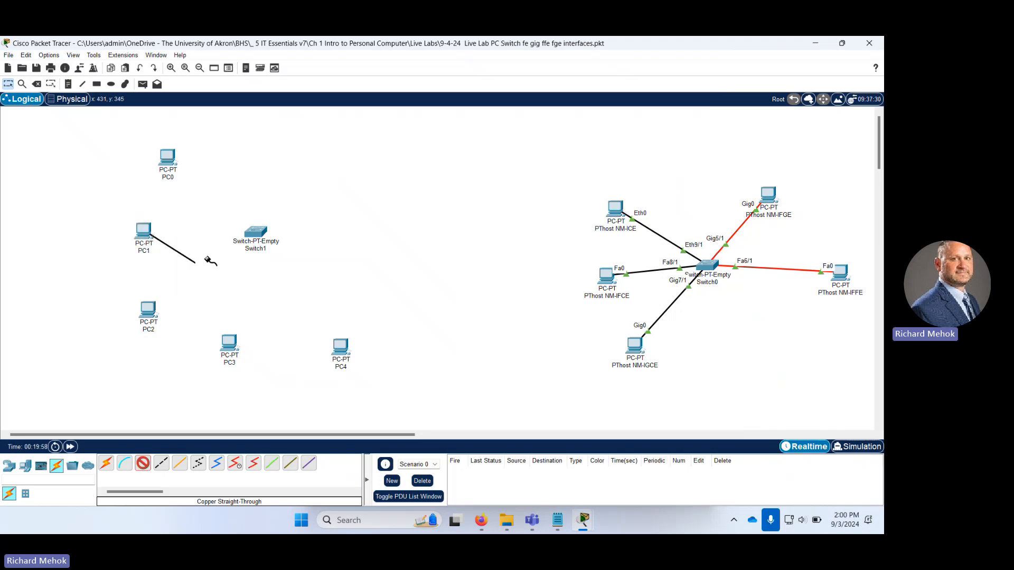
{"action": "left_click", "coordinate": [256, 234]}
{"action": "left_click", "coordinate": [271, 253]}
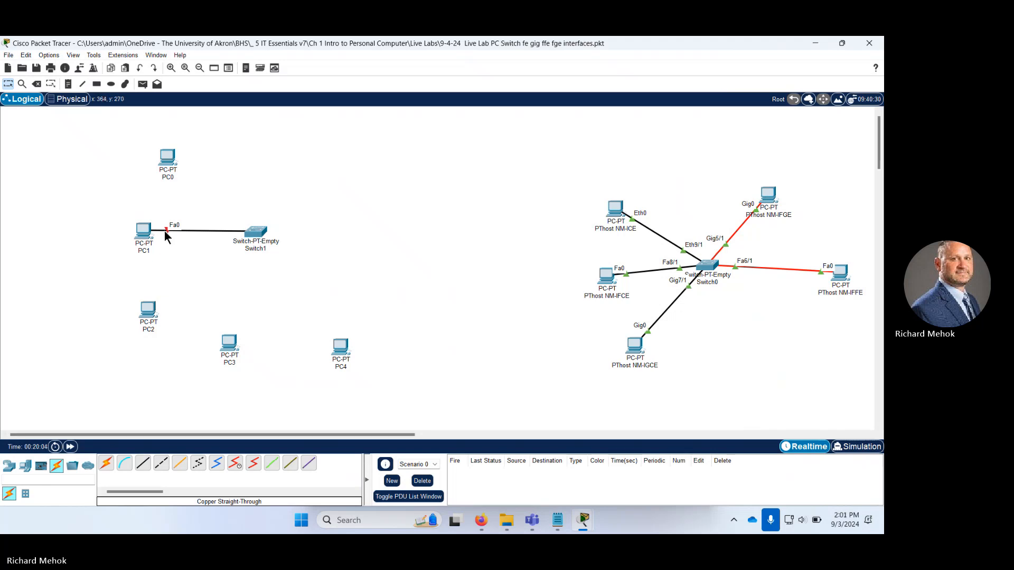
{"action": "left_click", "coordinate": [145, 232]}
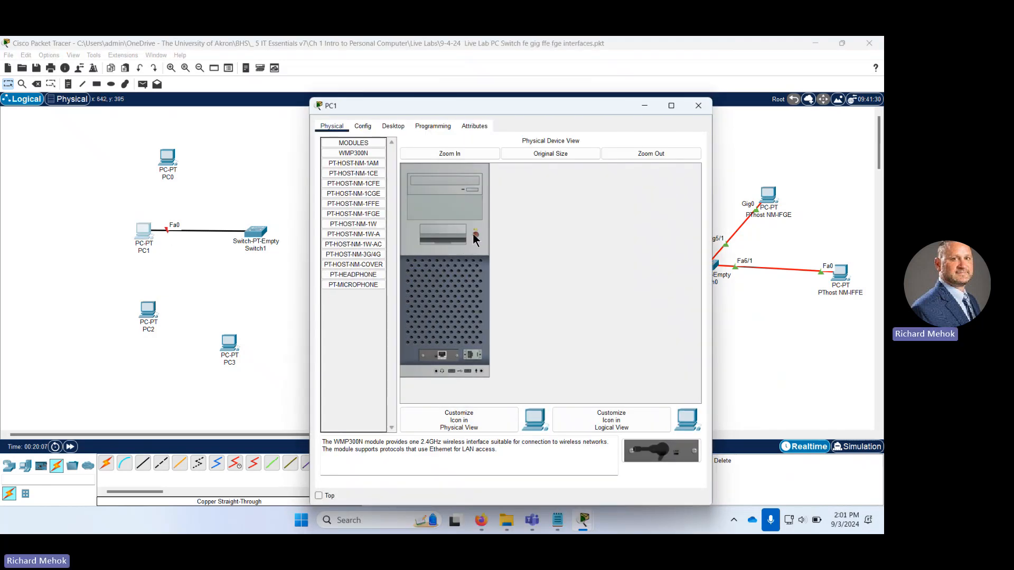
{"action": "left_click", "coordinate": [699, 105]}
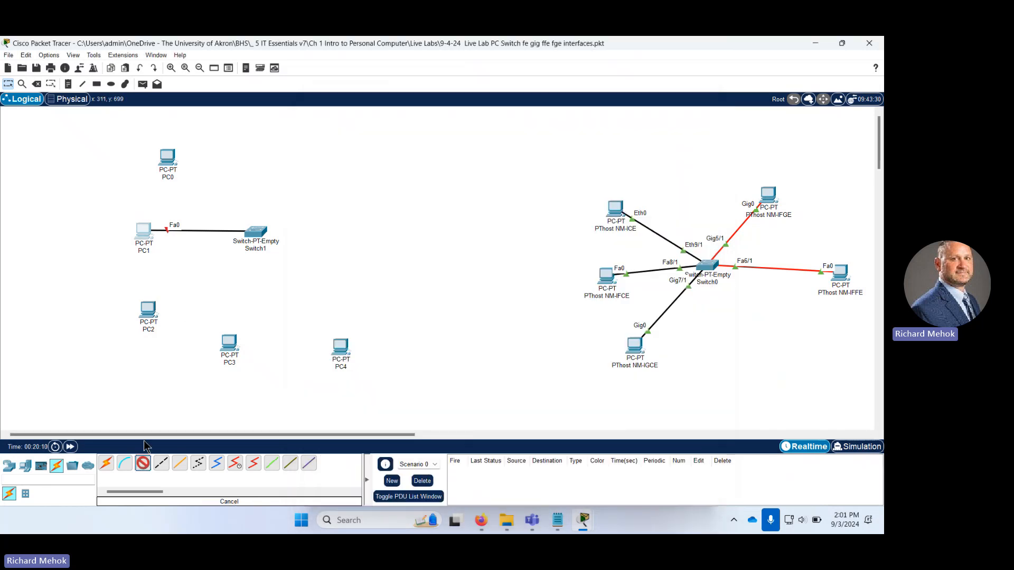
Connect PC2's GigabitEthernet0 to Switch1's FastEthernet8/1 with a copper straight-through cable, and replug the switch end into GigabitEthernet7/1
{"action": "left_click", "coordinate": [149, 311]}
{"action": "left_click", "coordinate": [211, 371]}
{"action": "left_click", "coordinate": [253, 238]}
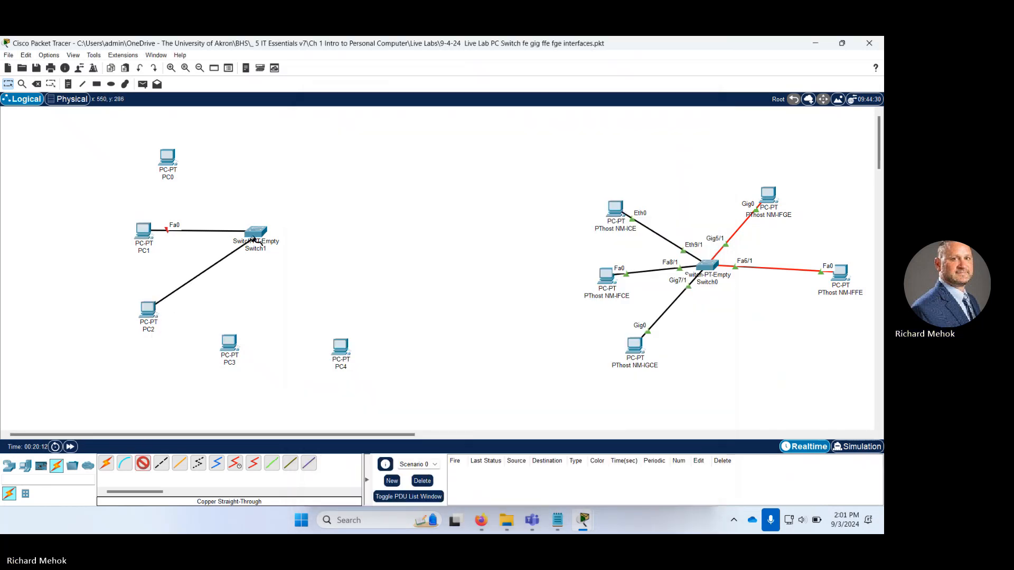
{"action": "left_click", "coordinate": [256, 236]}
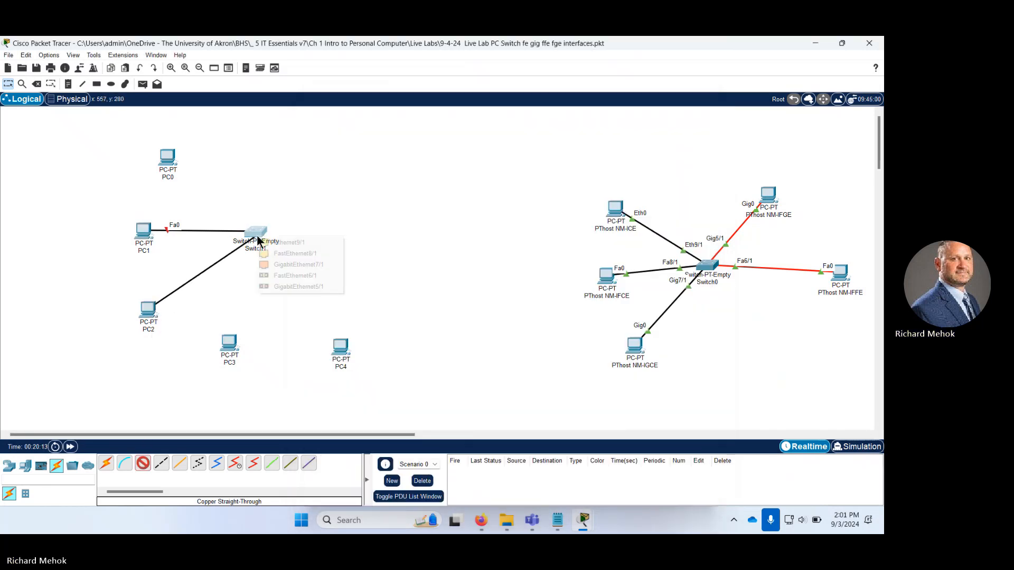
{"action": "left_click", "coordinate": [278, 254]}
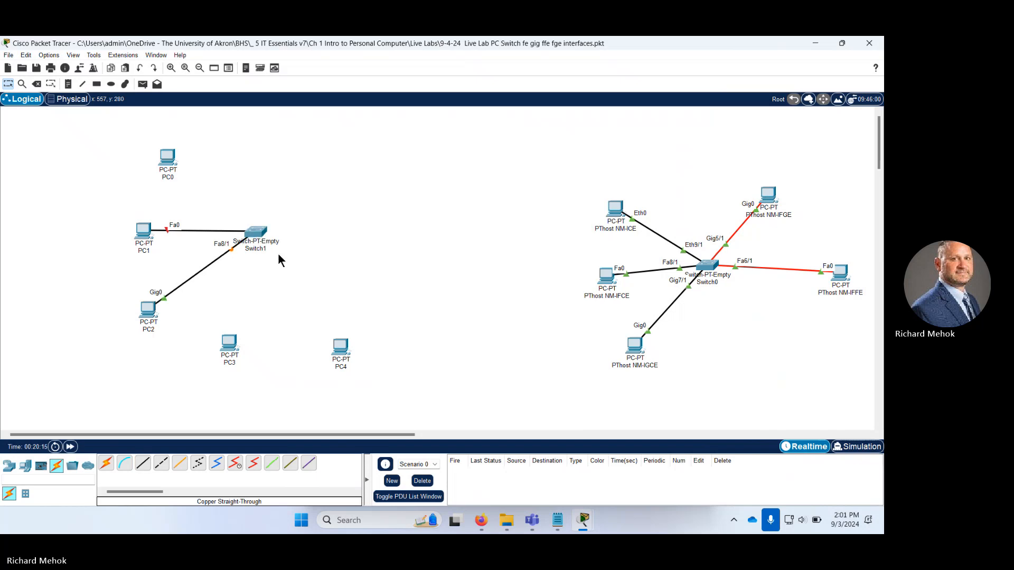
{"action": "left_click", "coordinate": [234, 246]}
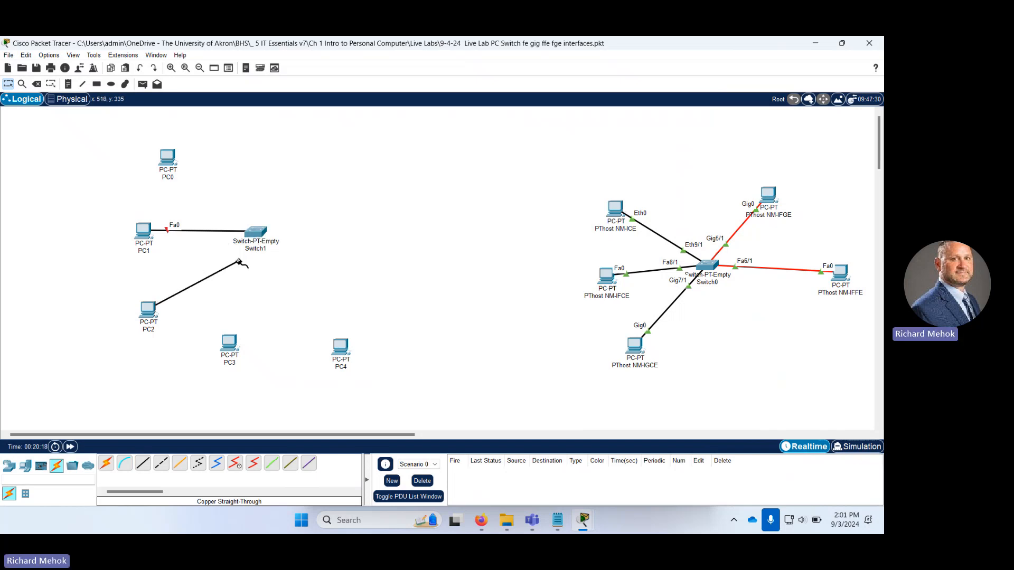
{"action": "left_click", "coordinate": [264, 233]}
{"action": "left_click", "coordinate": [280, 262]}
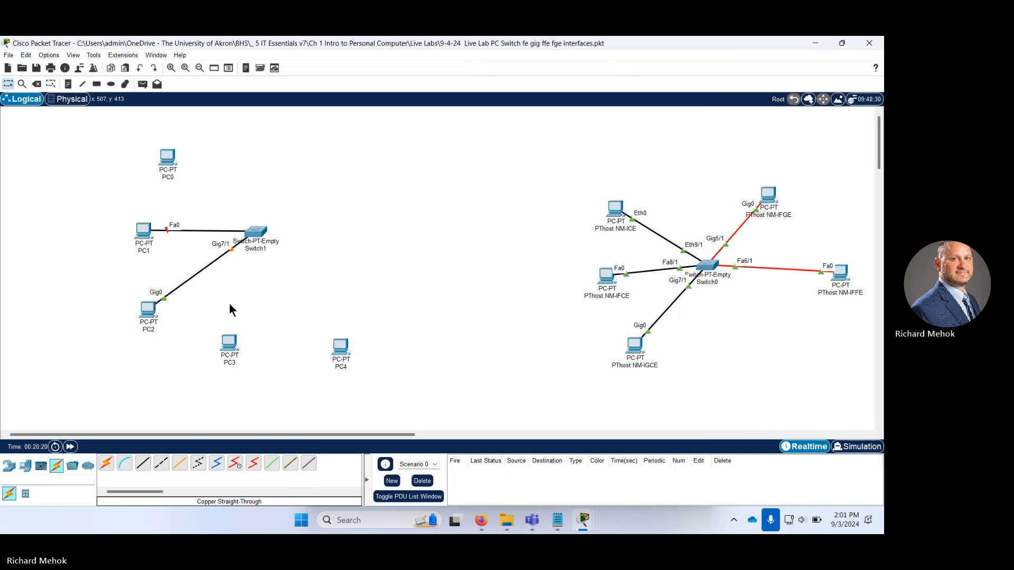
Try to connect a copper straight-through cable to PC3's FastEthernet0 port
{"action": "left_click", "coordinate": [231, 353]}
{"action": "left_click", "coordinate": [271, 385]}
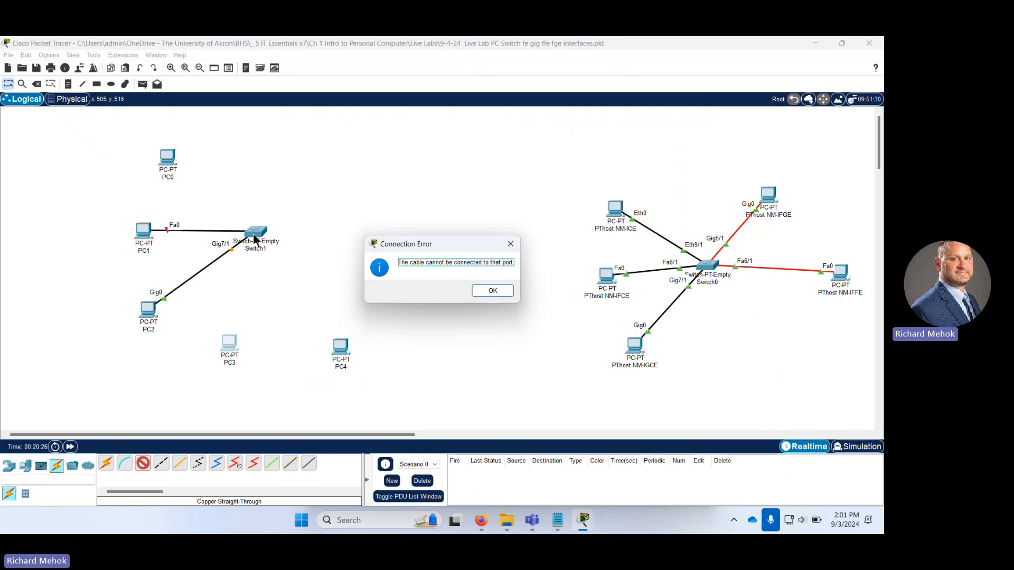
{"action": "left_click", "coordinate": [486, 293]}
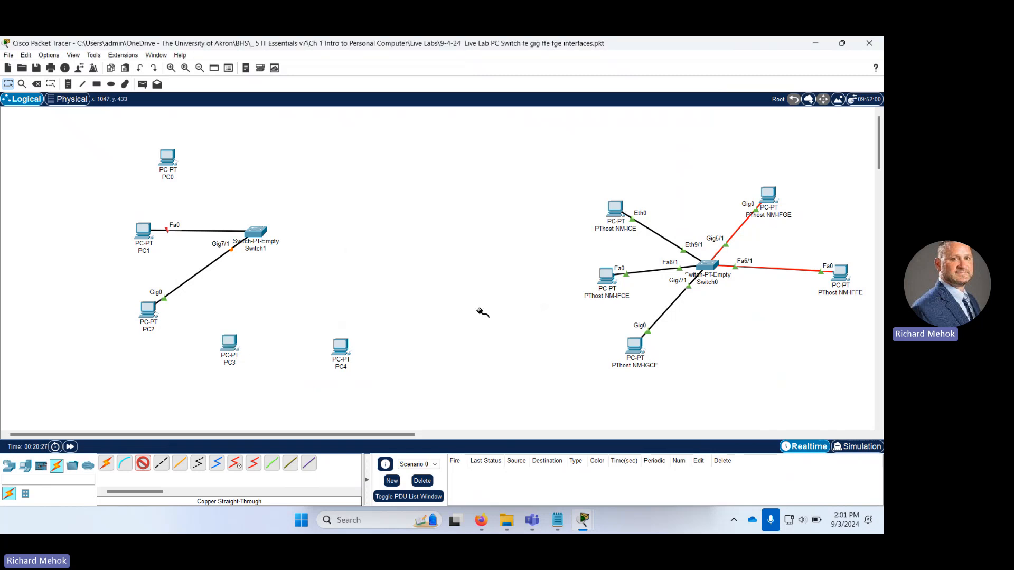
{"action": "left_click", "coordinate": [146, 466]}
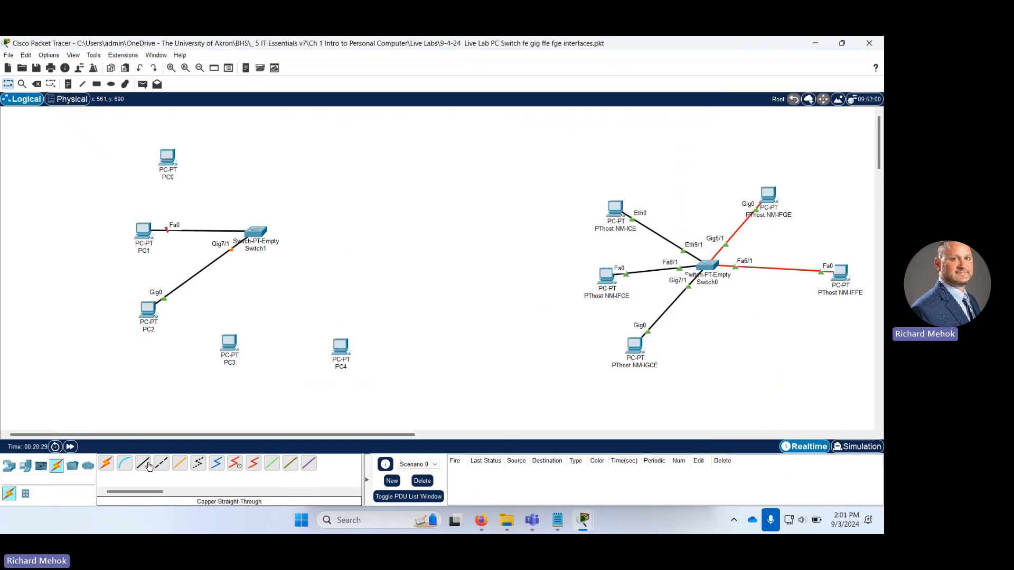
Connect PC3's FastEthernet0 port to Switch1's FastEthernet6/1 port with a fiber cable
{"action": "left_click", "coordinate": [179, 465]}
{"action": "left_click", "coordinate": [228, 352]}
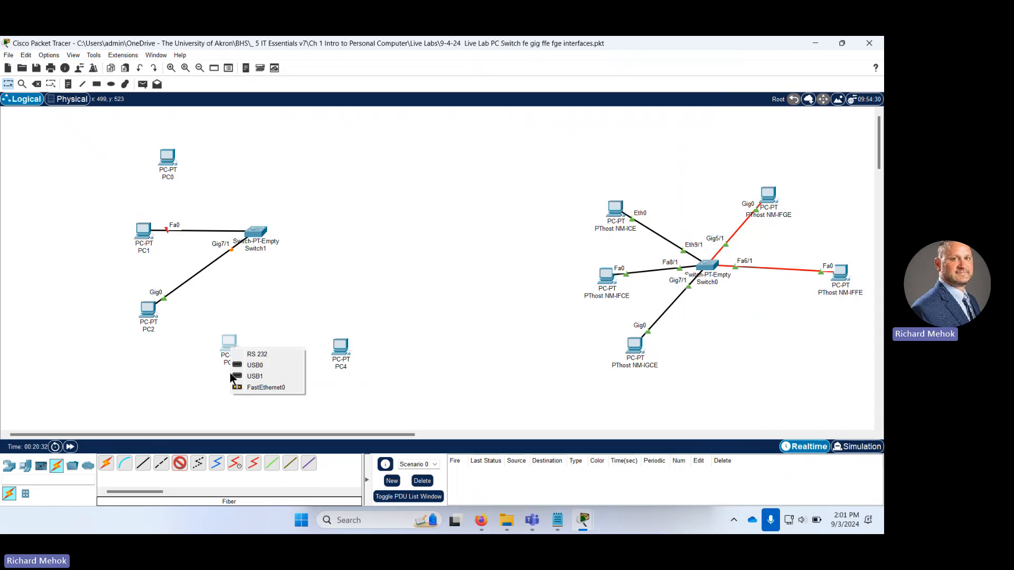
{"action": "left_click", "coordinate": [241, 390]}
{"action": "left_click", "coordinate": [261, 234]}
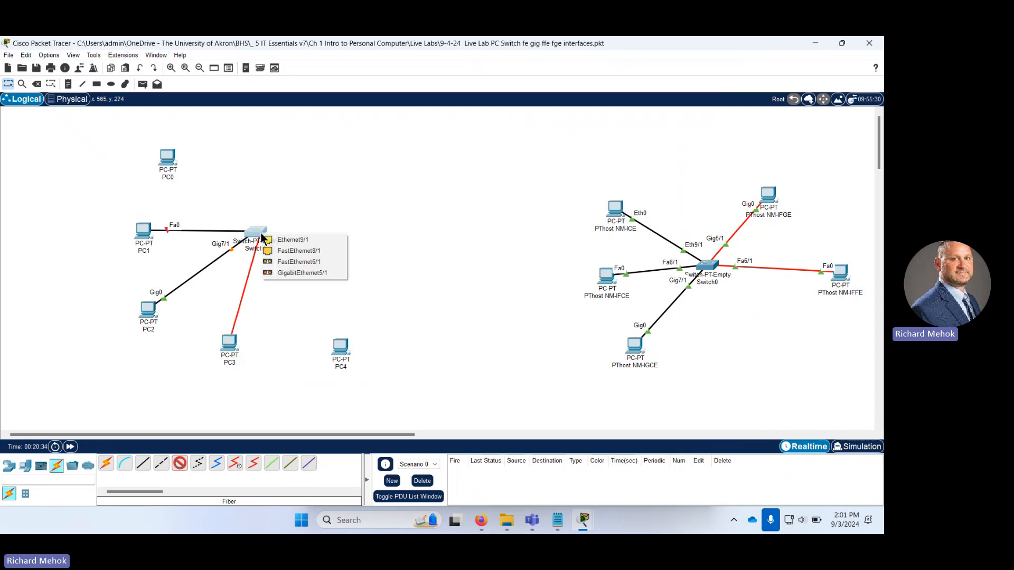
{"action": "left_click", "coordinate": [270, 261]}
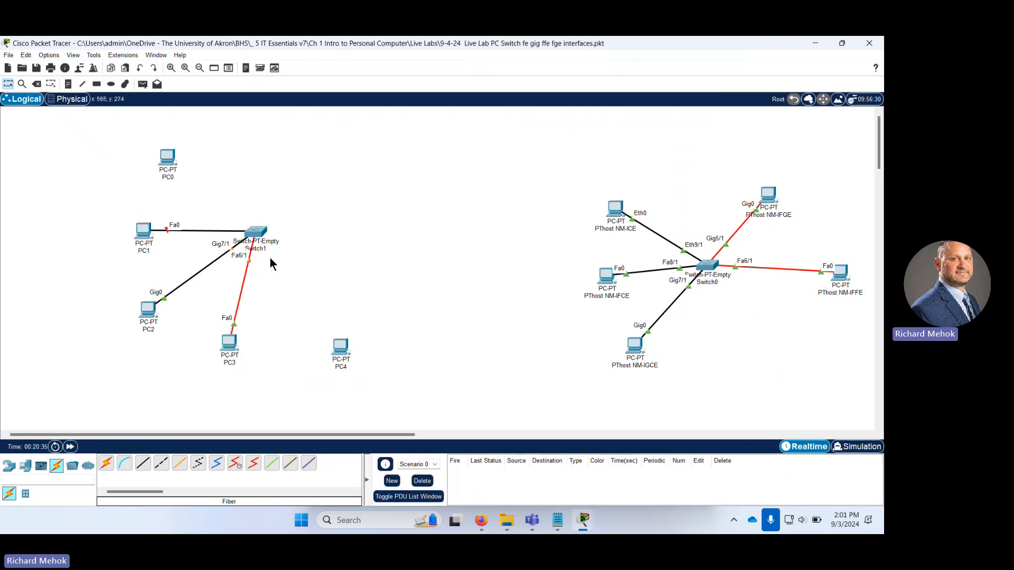
Connect PC4's GigabitEthernet0 port to Switch1's GigabitEthernet5/1 port with a fiber cable
{"action": "left_click", "coordinate": [179, 465]}
{"action": "left_click", "coordinate": [342, 357]}
{"action": "left_click", "coordinate": [381, 393]}
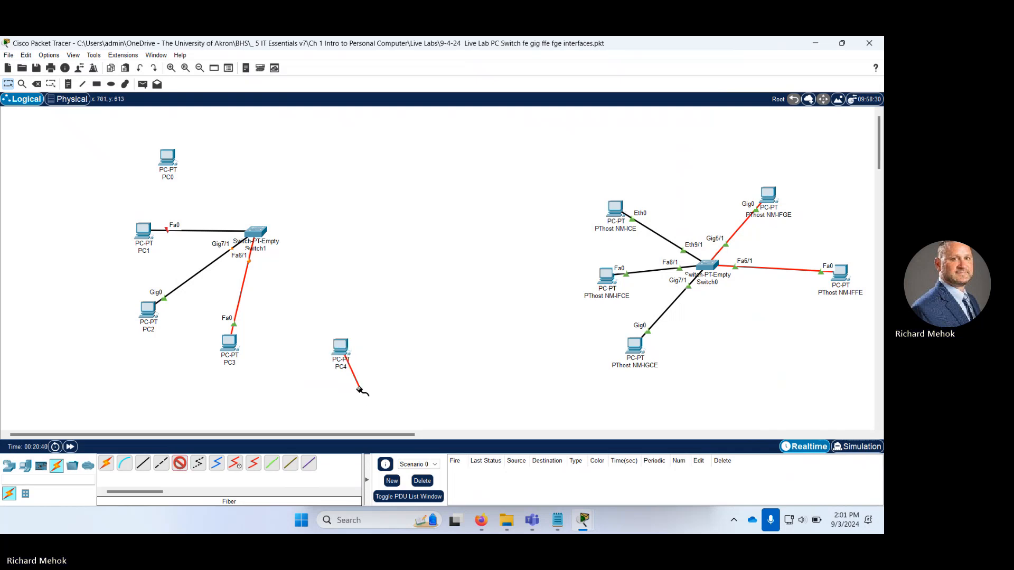
{"action": "left_click", "coordinate": [262, 233]}
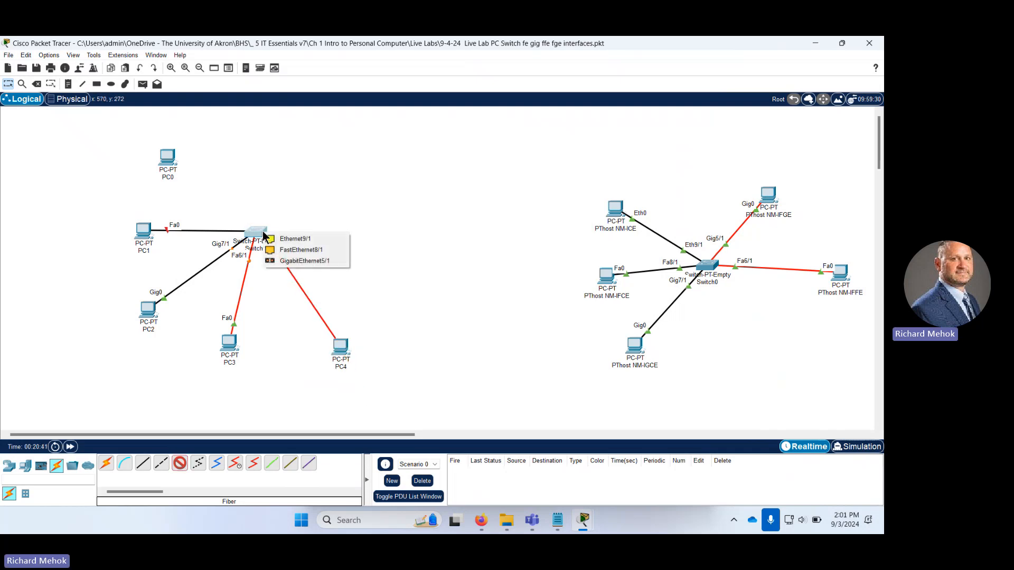
{"action": "left_click", "coordinate": [274, 258]}
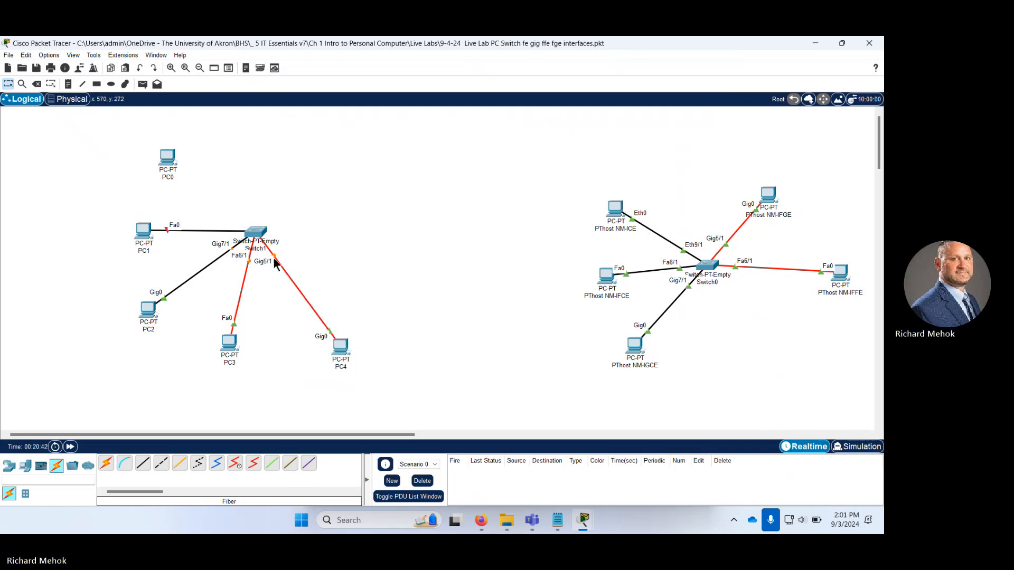
Connect PC0's Ethernet0 to Switch1's FastEthernet8/1 with a copper straight-through cable, and replug the switch end into Ethernet9/1
{"action": "left_click", "coordinate": [143, 463]}
{"action": "left_click", "coordinate": [164, 168]}
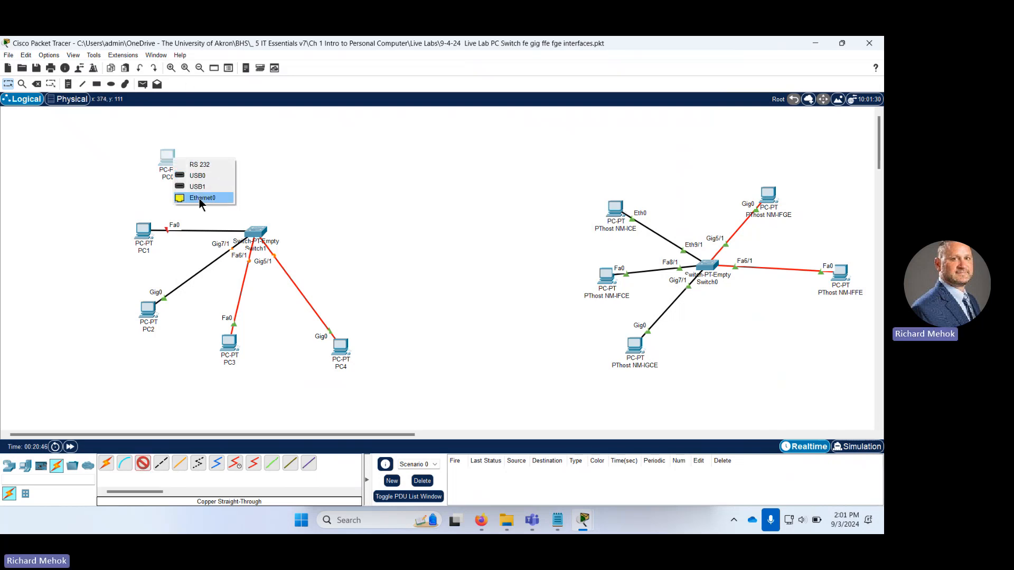
{"action": "left_click", "coordinate": [199, 198]}
{"action": "left_click", "coordinate": [254, 232]}
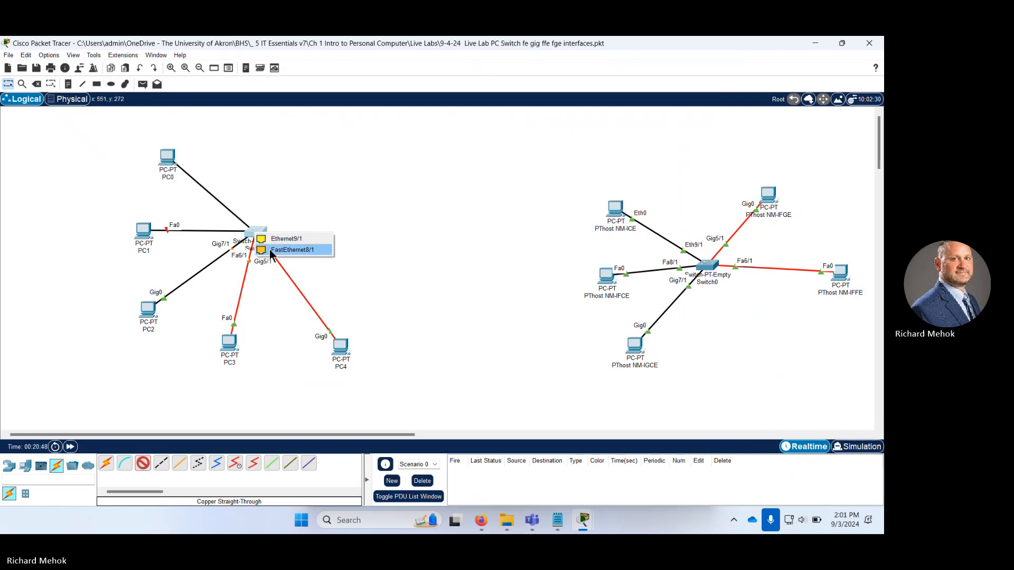
{"action": "left_click", "coordinate": [297, 249]}
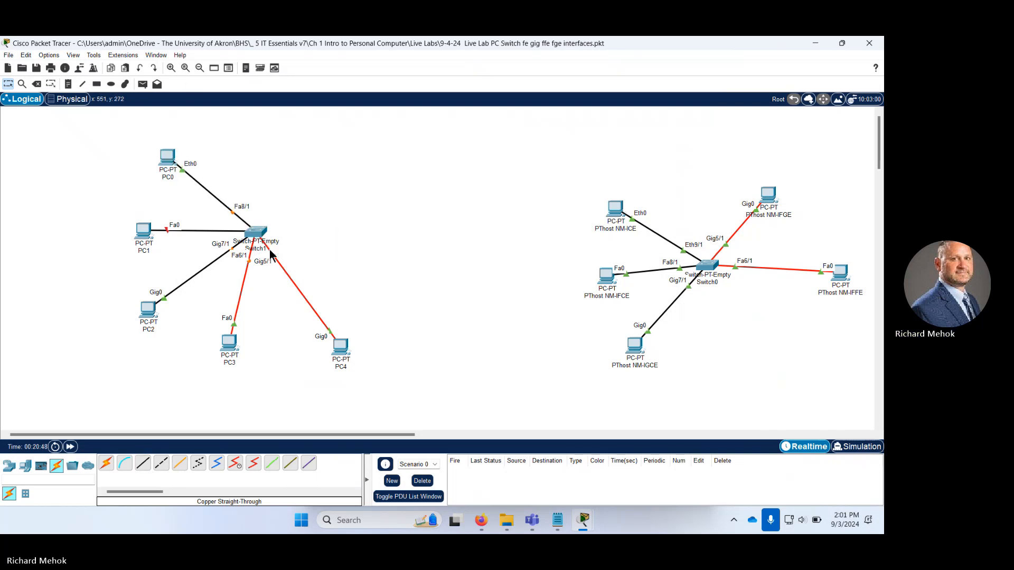
{"action": "left_click", "coordinate": [233, 212]}
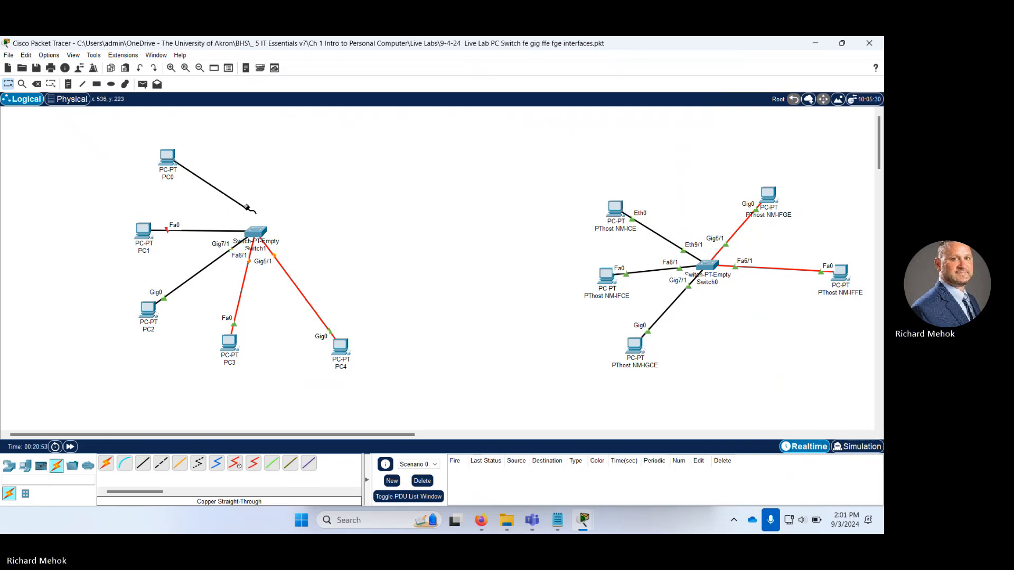
{"action": "left_click", "coordinate": [259, 233]}
{"action": "left_click", "coordinate": [279, 237]}
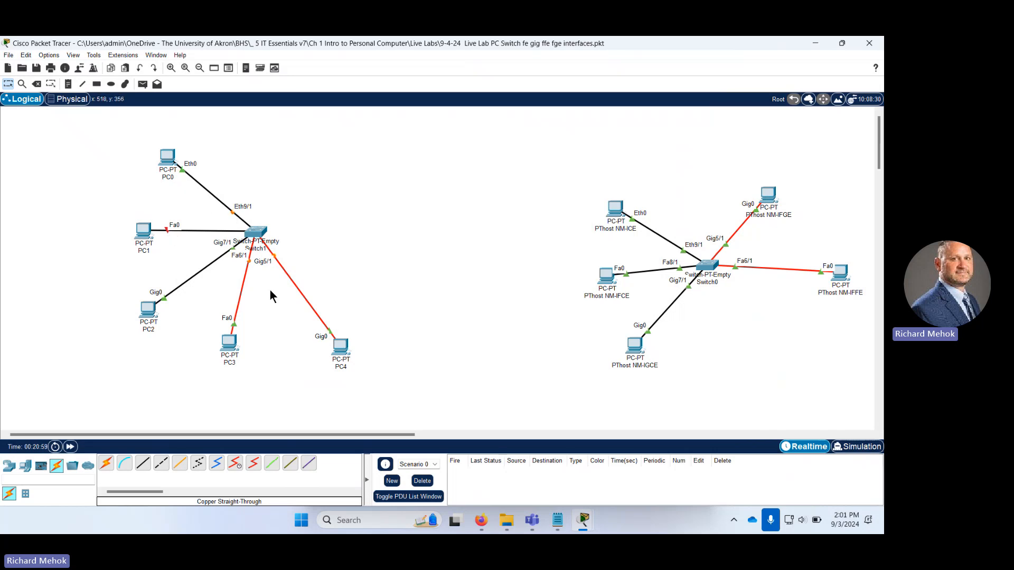
Reposition PC4 to the upper right of Switch1 and PC3 almost directly below the switch
{"action": "left_click_drag", "start_coordinate": [346, 348], "coordinate": [380, 171]}
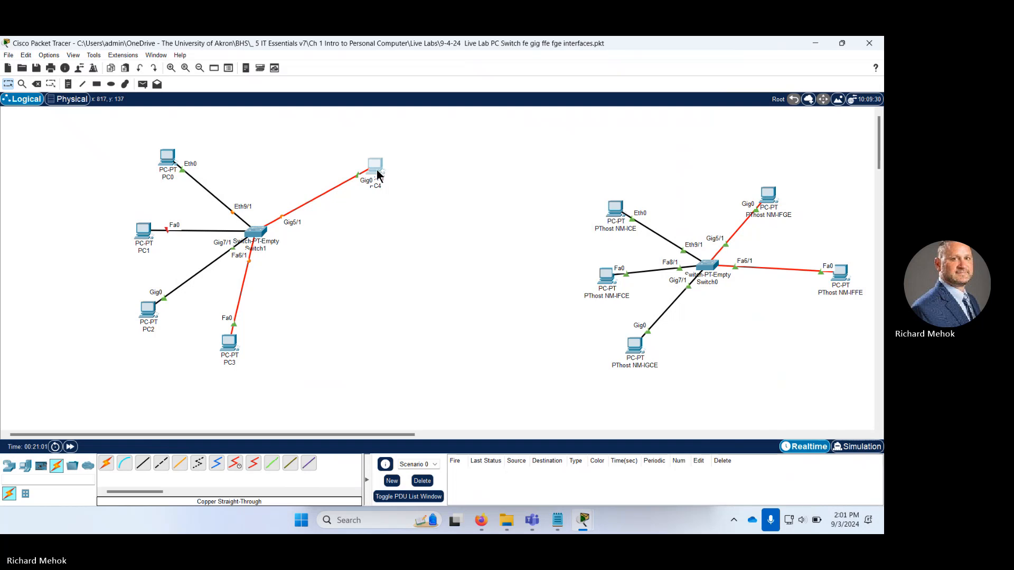
{"action": "left_click_drag", "start_coordinate": [231, 347], "coordinate": [284, 338]}
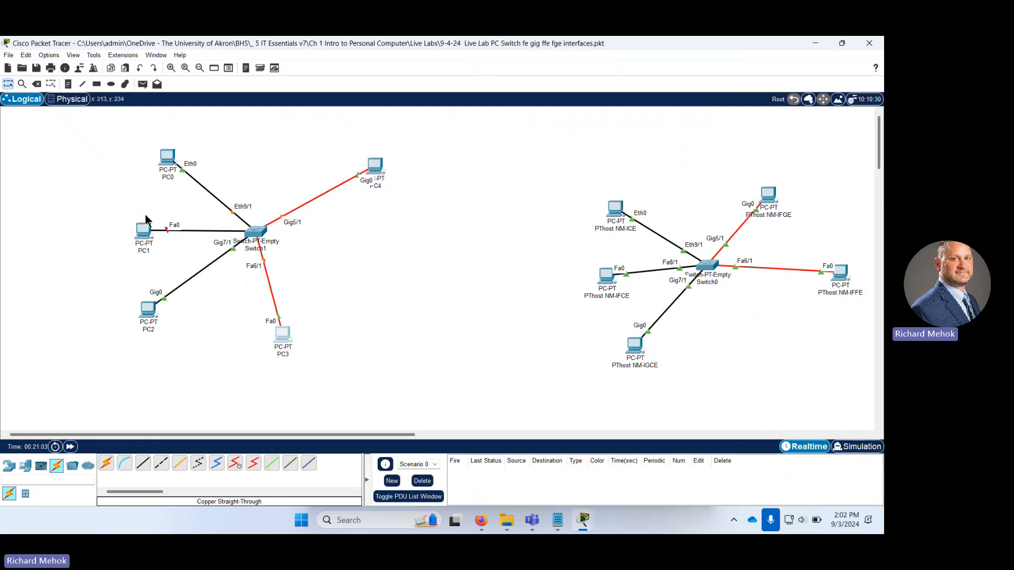
Check the installed modules and power state of PC1 and Switch1 in their physical views
{"action": "left_click", "coordinate": [144, 232]}
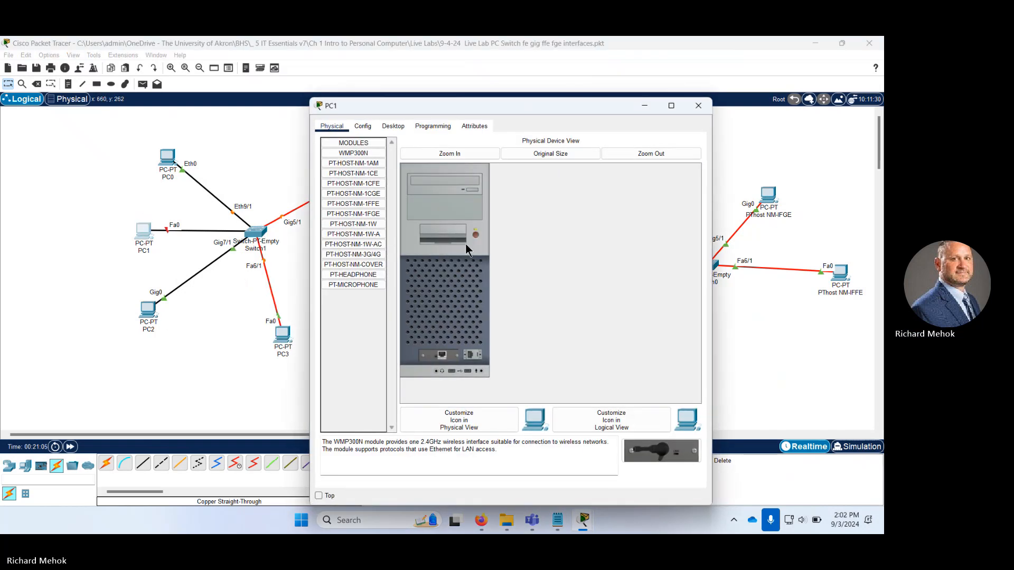
{"action": "left_click", "coordinate": [698, 105]}
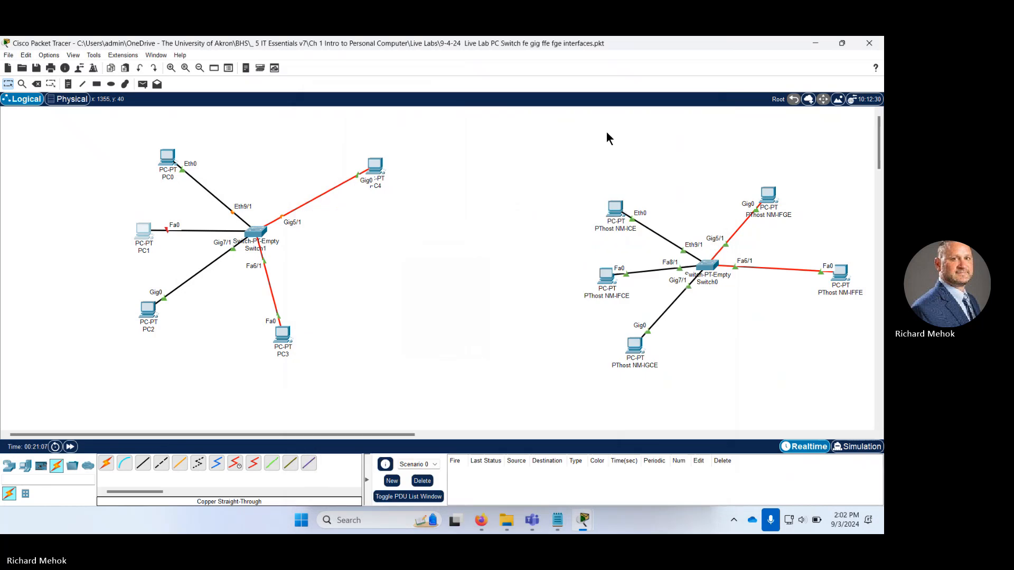
{"action": "left_click", "coordinate": [256, 233]}
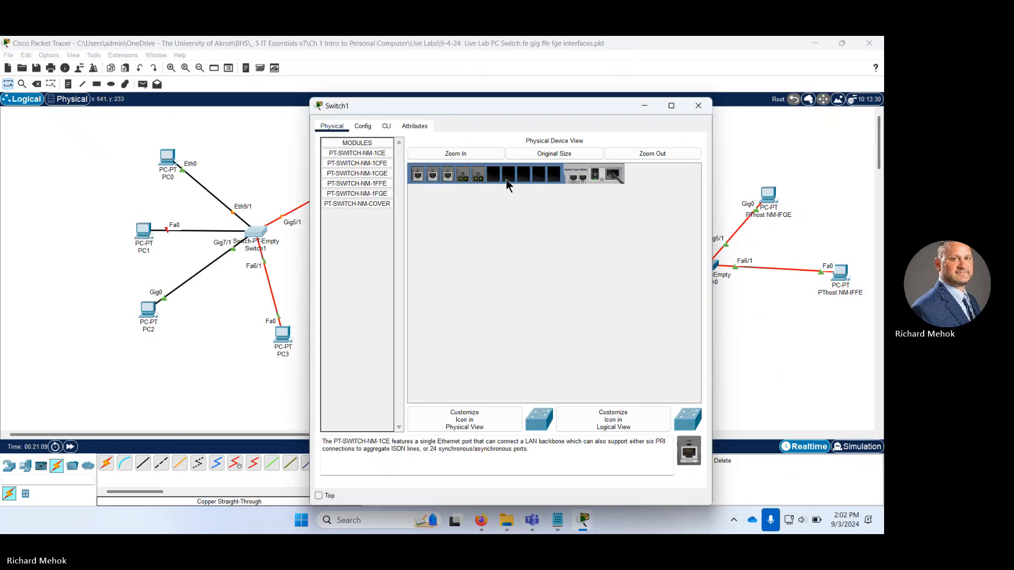
{"action": "left_click", "coordinate": [698, 106]}
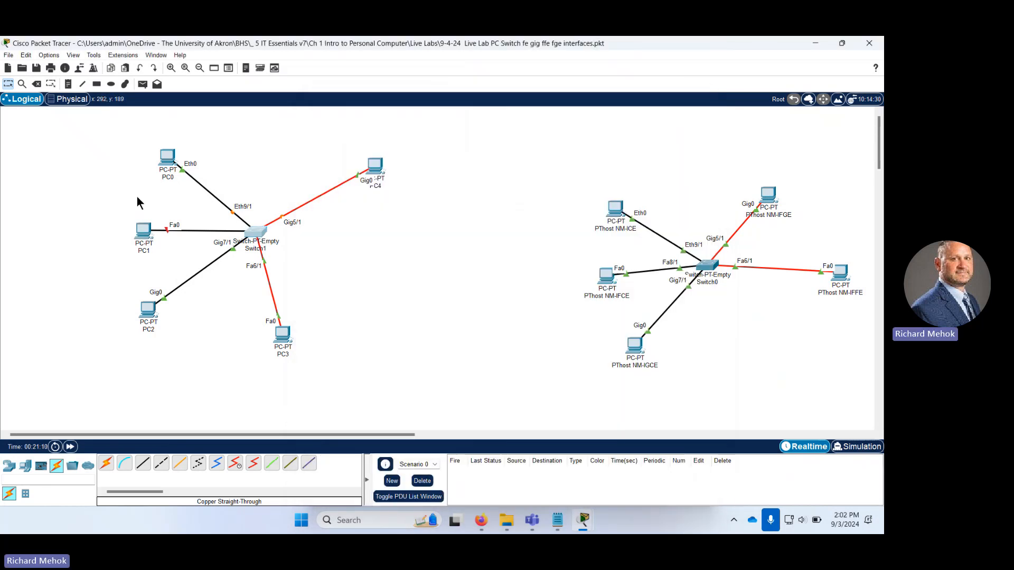
Move PC1 farther from Switch1 and delete the cable linking it to the switch
{"action": "left_click_drag", "start_coordinate": [149, 239], "coordinate": [104, 240]}
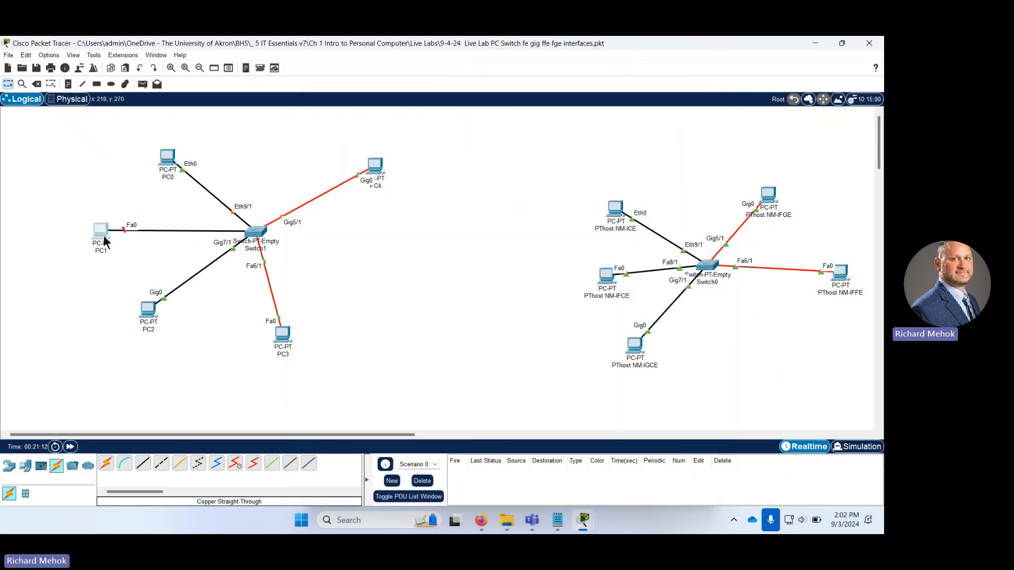
{"action": "left_click", "coordinate": [36, 84]}
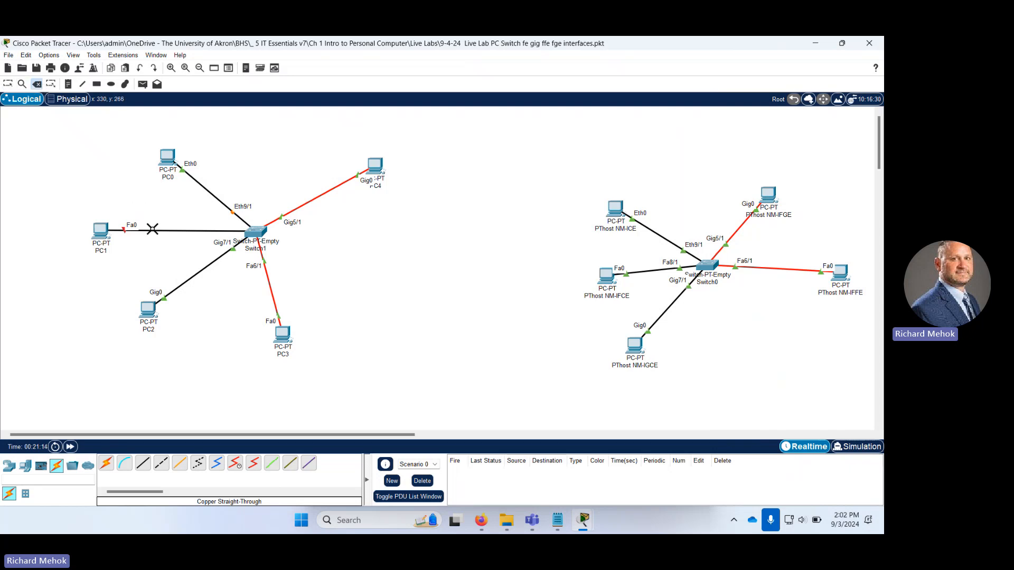
{"action": "left_click", "coordinate": [150, 230]}
{"action": "key", "text": "Escape"}
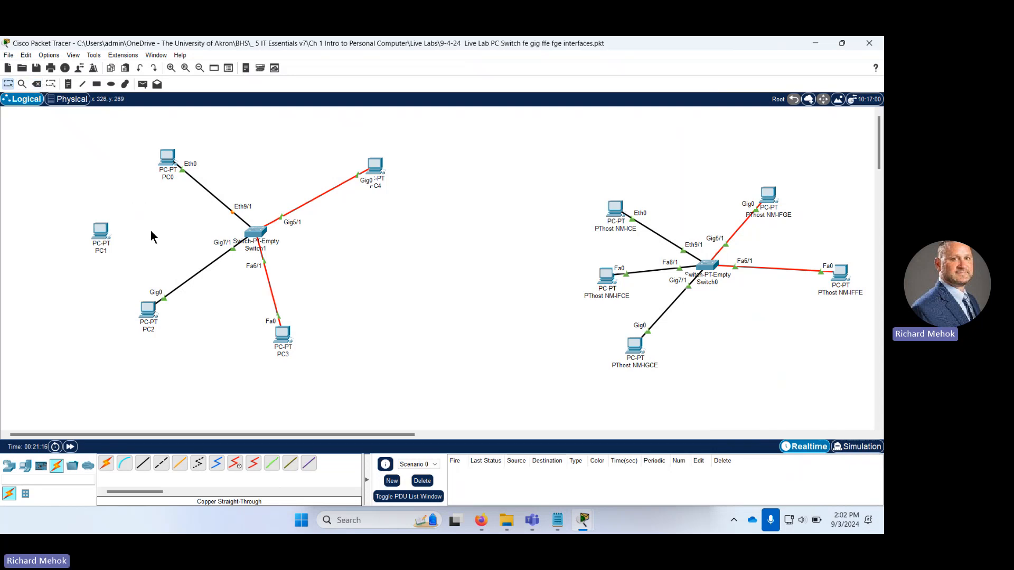
Connect PC1's FastEthernet0 to Switch1's FastEthernet8/1 with a copper straight-through cable, and fast-forward the simulation time
{"action": "left_click", "coordinate": [142, 463]}
{"action": "left_click", "coordinate": [106, 242]}
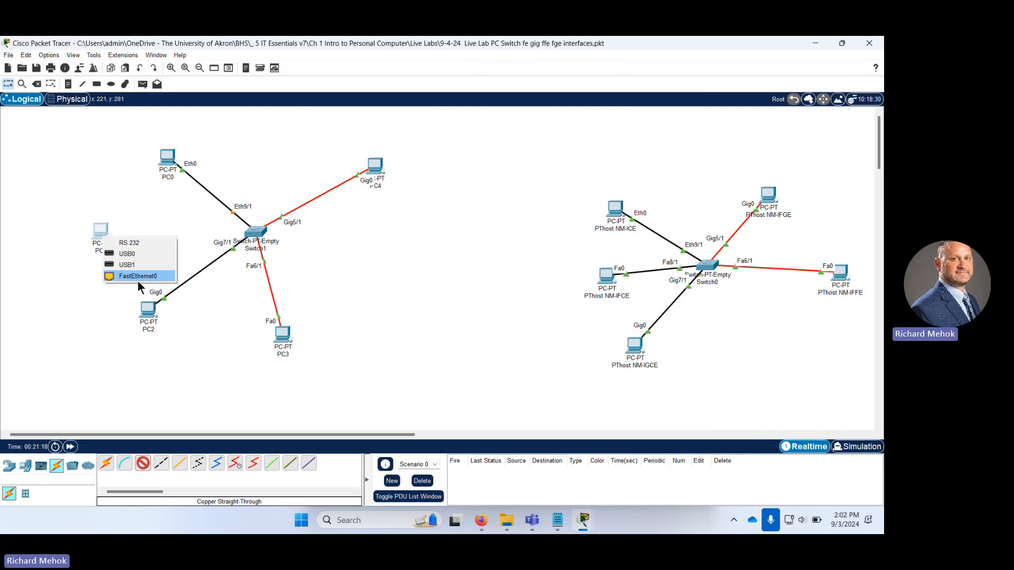
{"action": "left_click", "coordinate": [137, 279]}
{"action": "left_click", "coordinate": [261, 232]}
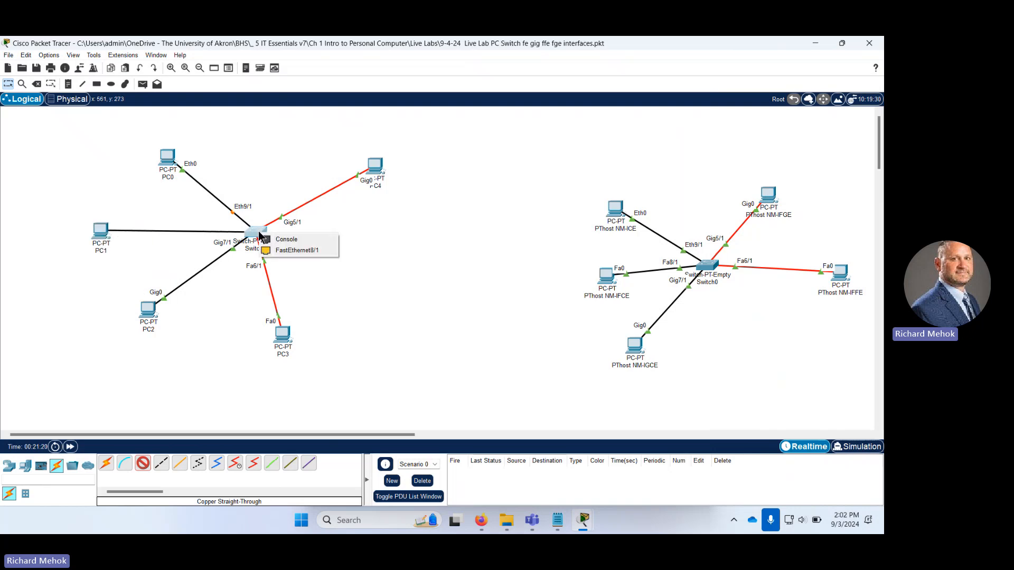
{"action": "left_click", "coordinate": [269, 248]}
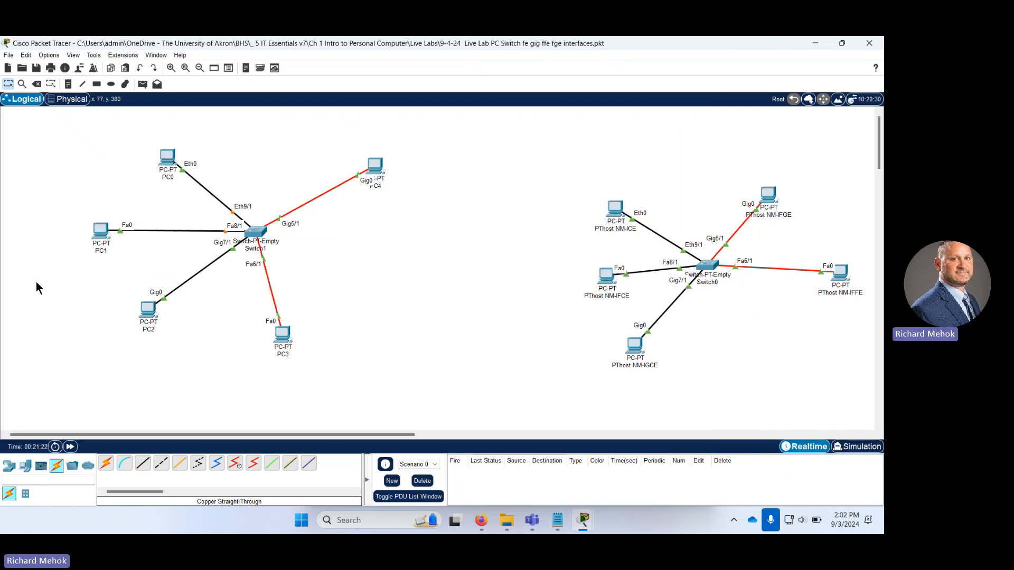
{"action": "left_click_drag", "start_coordinate": [96, 236], "coordinate": [73, 225]}
{"action": "left_click", "coordinate": [69, 447]}
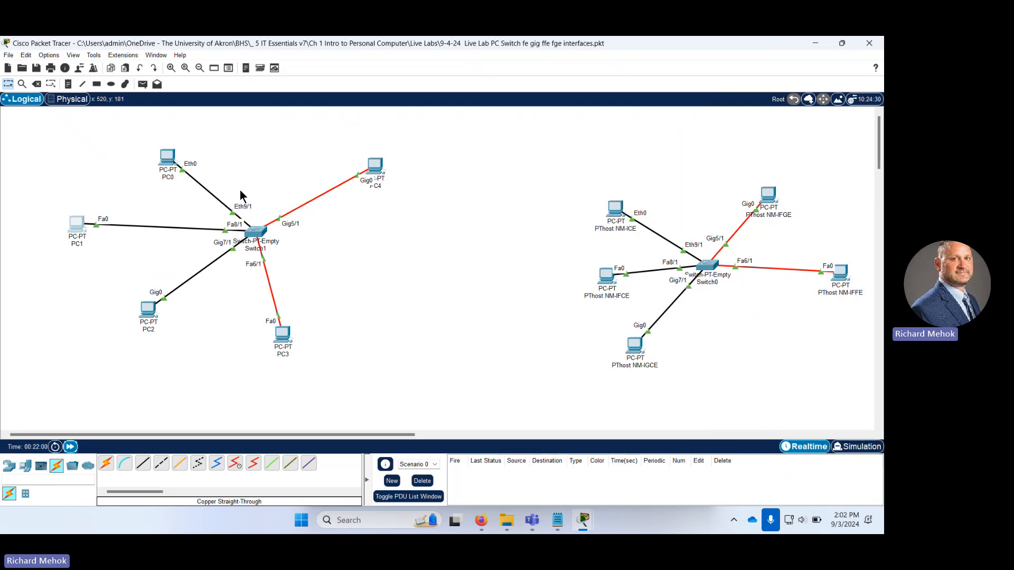
Run ipconfig /all in PC0's Command Prompt and check its IPv4 address
{"action": "left_click", "coordinate": [172, 160]}
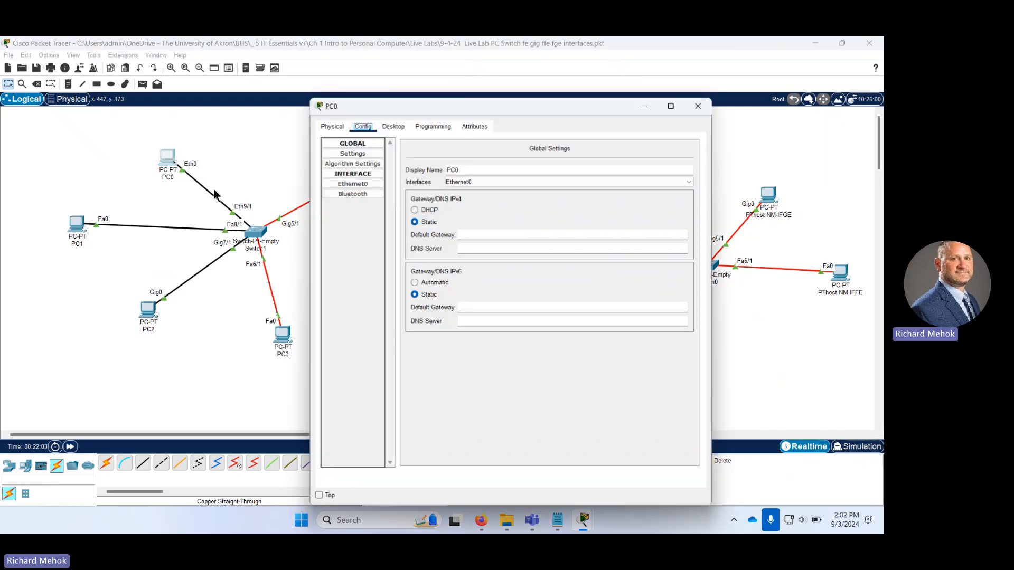
{"action": "left_click", "coordinate": [393, 126]}
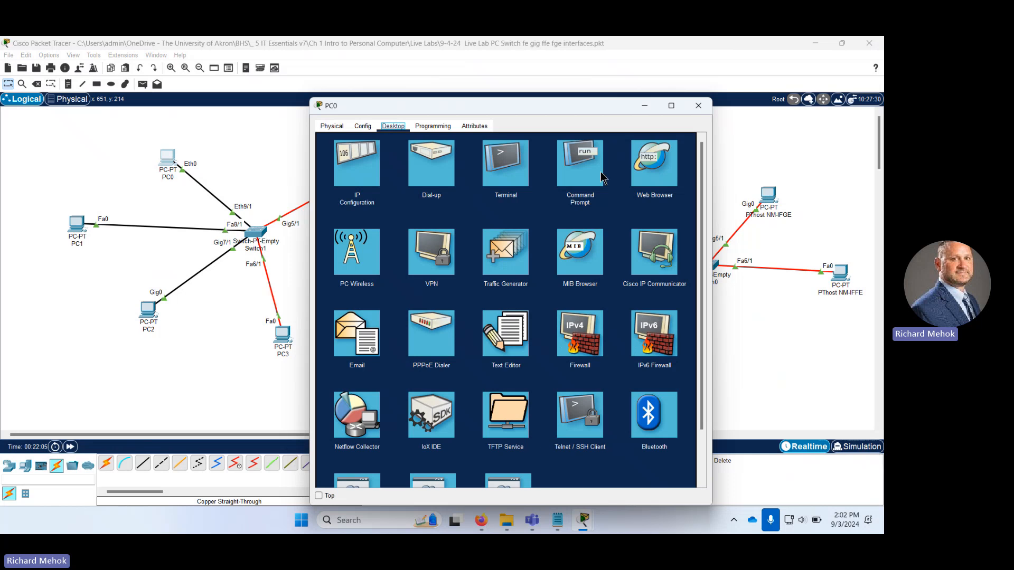
{"action": "left_click", "coordinate": [573, 166]}
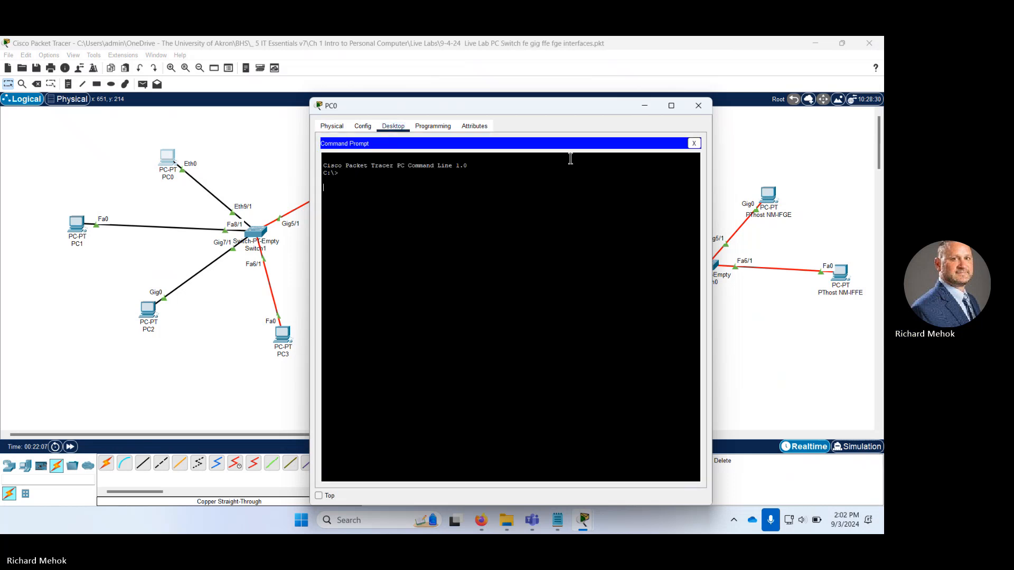
{"action": "type", "text": "ip"}
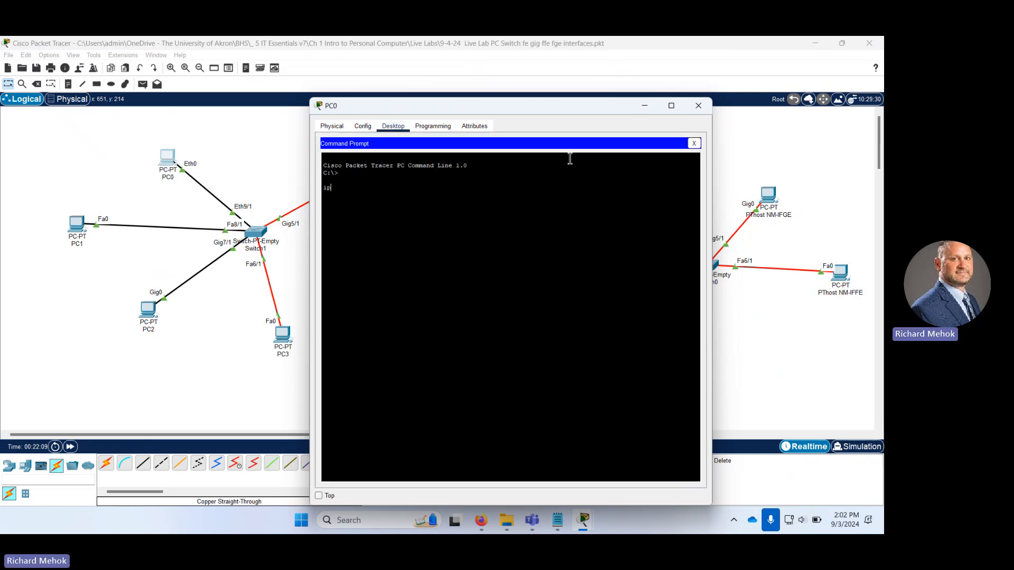
{"action": "type", "text": "config /all"}
{"action": "key", "text": "Return"}
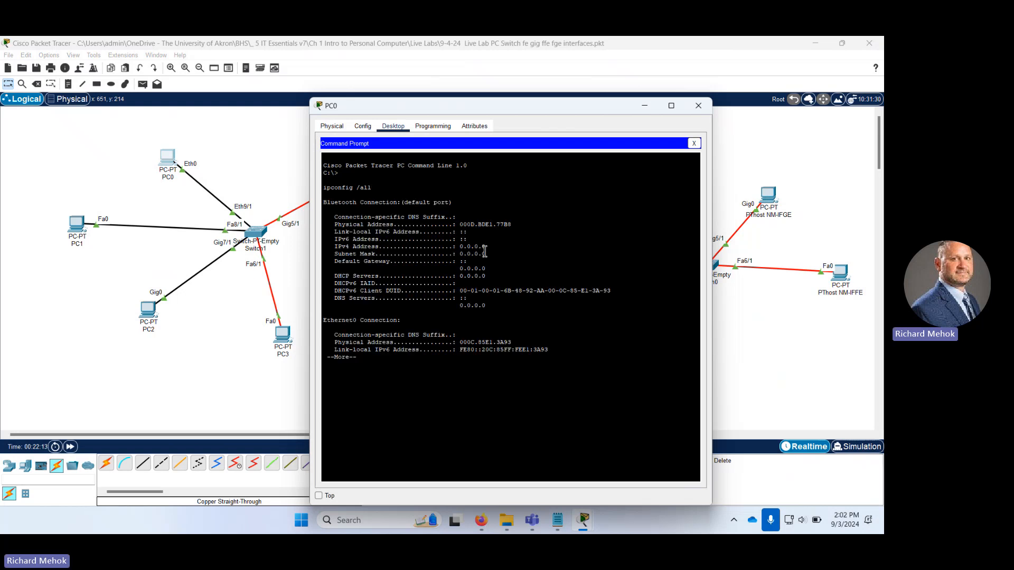
{"action": "left_click_drag", "start_coordinate": [485, 246], "coordinate": [408, 247]}
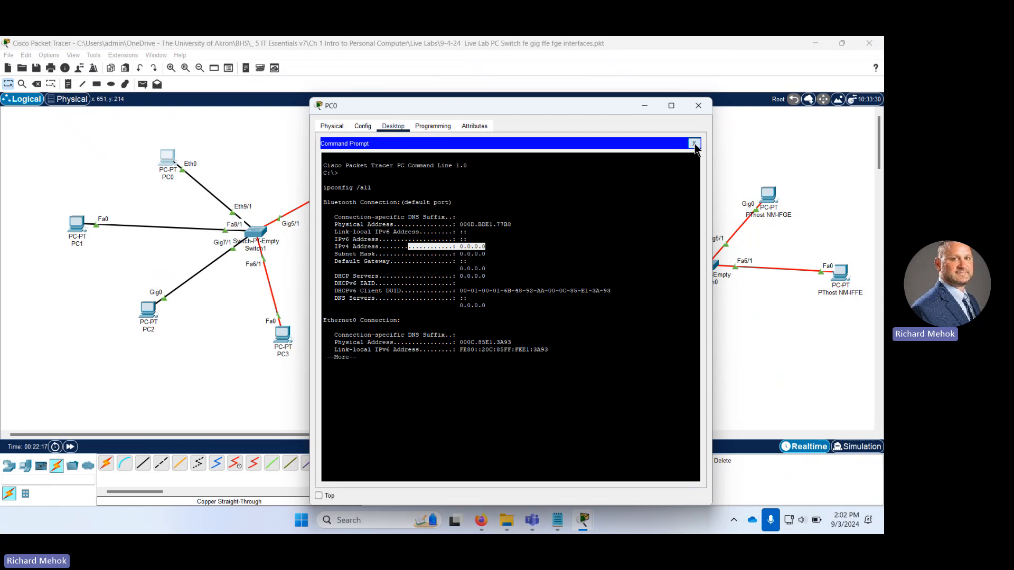
{"action": "left_click", "coordinate": [693, 143]}
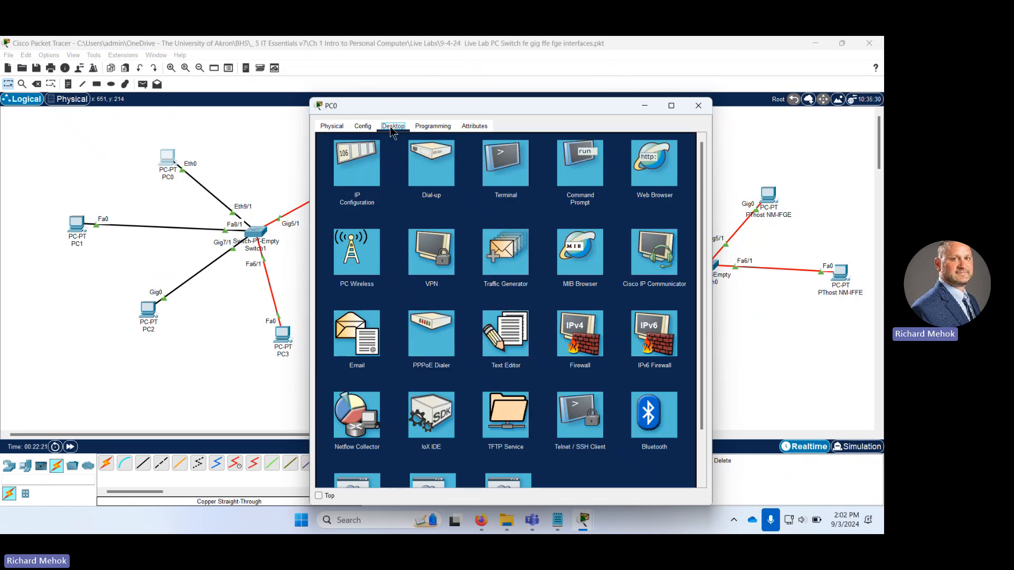
Set PC0's IPv4 configuration on Ethernet0 to DHCP
{"action": "left_click", "coordinate": [364, 165]}
{"action": "left_click", "coordinate": [329, 180]}
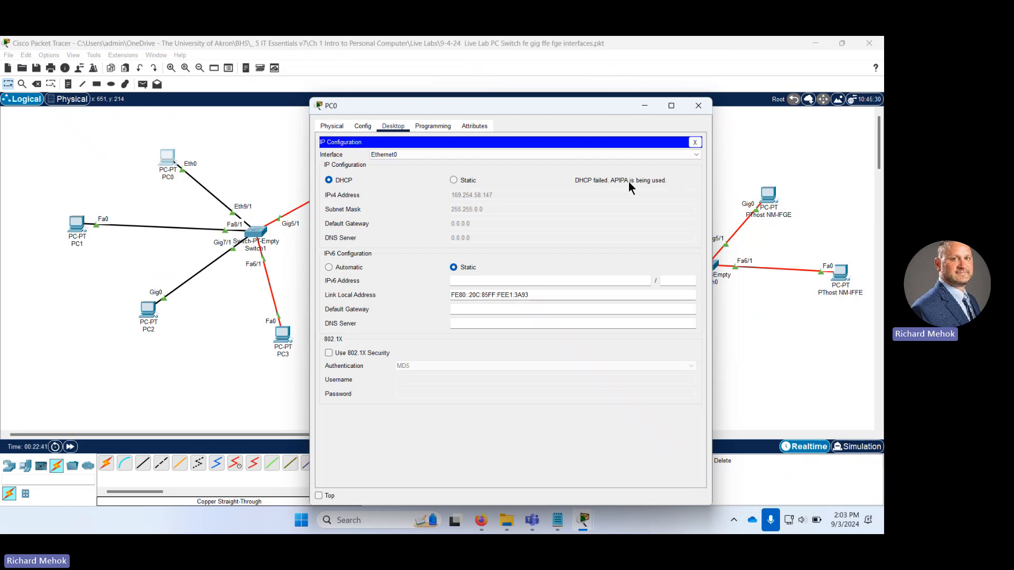
{"action": "left_click", "coordinate": [695, 143]}
{"action": "left_click", "coordinate": [698, 105]}
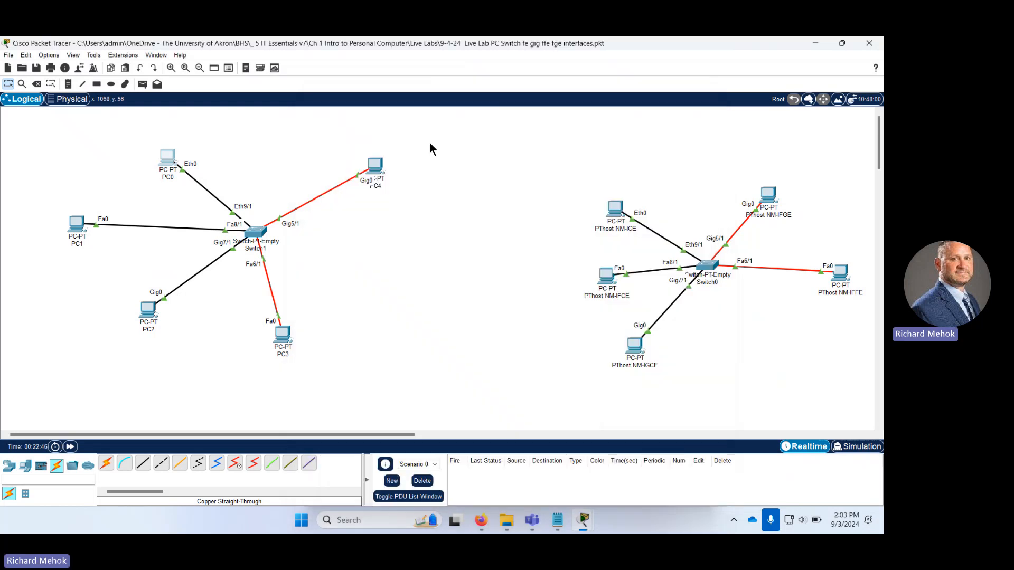
Set PC1's IPv4 configuration on FastEthernet0 to DHCP
{"action": "left_click", "coordinate": [78, 225]}
{"action": "left_click", "coordinate": [395, 160]}
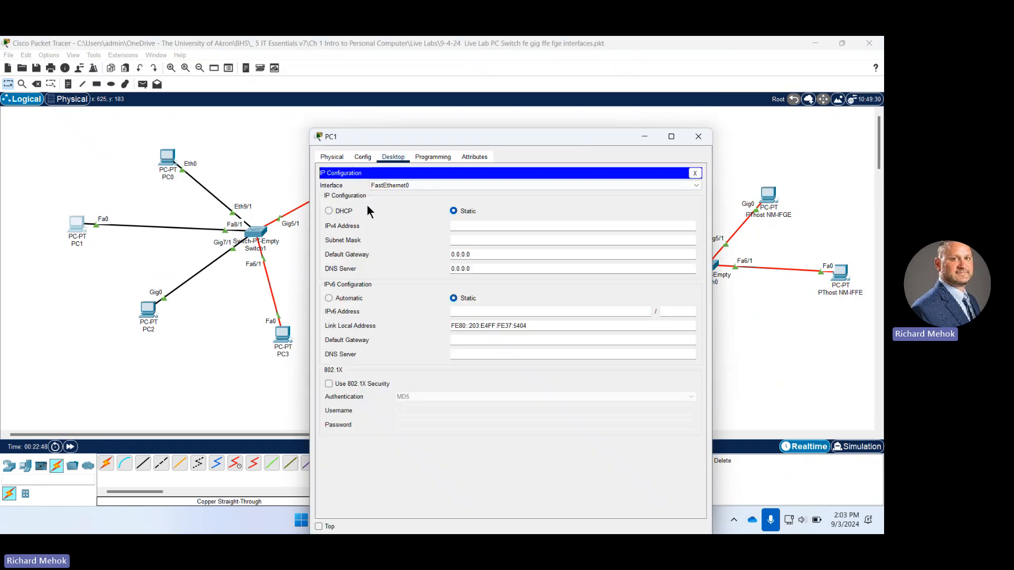
{"action": "left_click", "coordinate": [334, 214]}
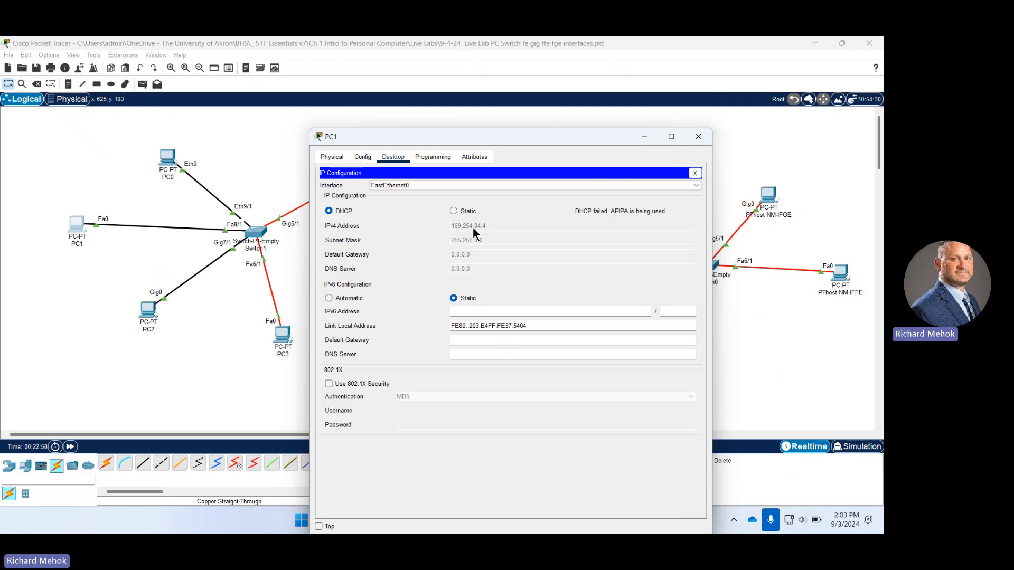
{"action": "left_click", "coordinate": [698, 136]}
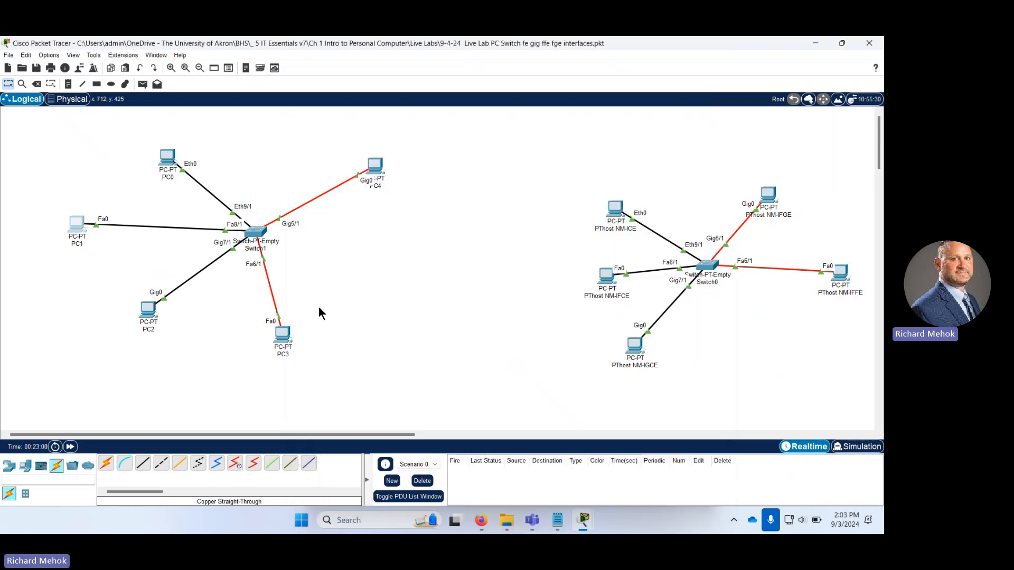
Set PC3's IPv4 configuration on FastEthernet0 to DHCP
{"action": "left_click", "coordinate": [282, 334]}
{"action": "left_click", "coordinate": [368, 165]}
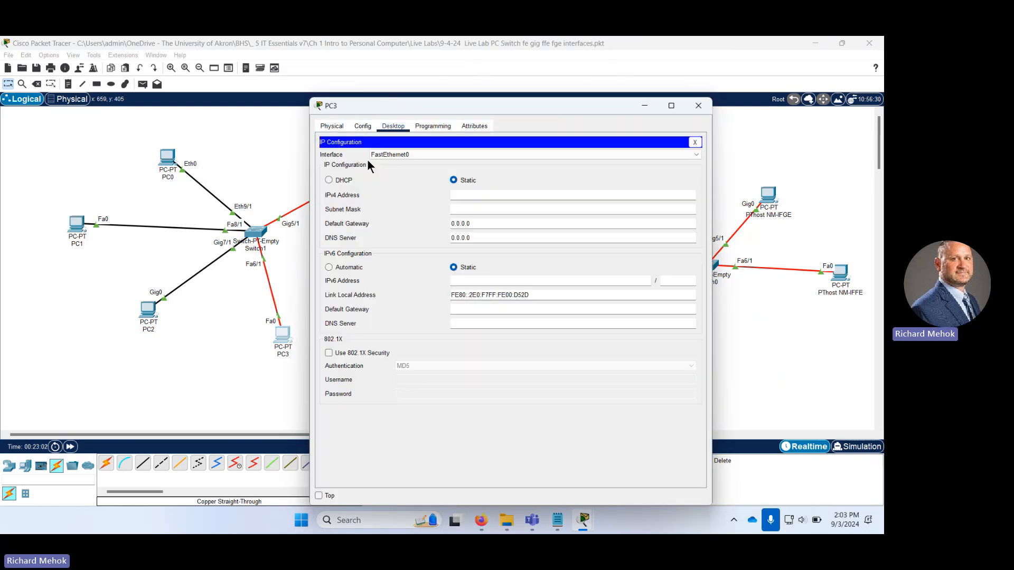
{"action": "left_click", "coordinate": [346, 180]}
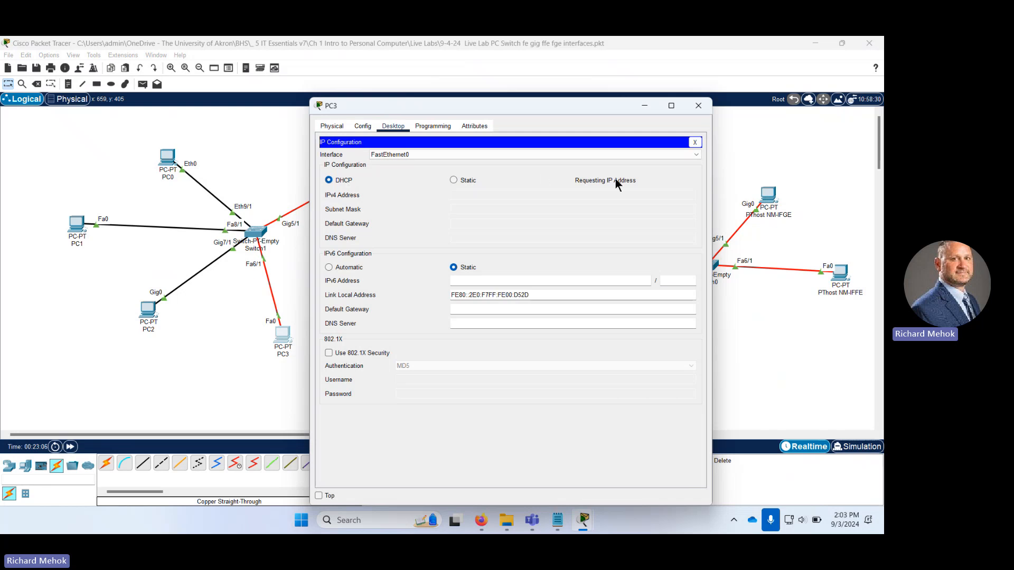
{"action": "left_click", "coordinate": [700, 106]}
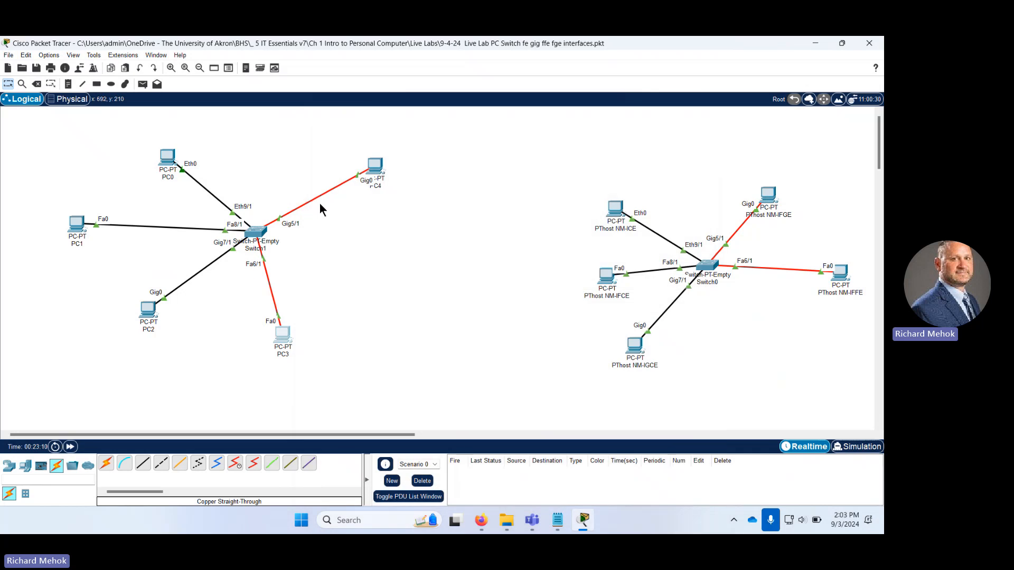
Set PC4's IPv4 configuration on GigabitEthernet0 to DHCP
{"action": "left_click", "coordinate": [375, 166]}
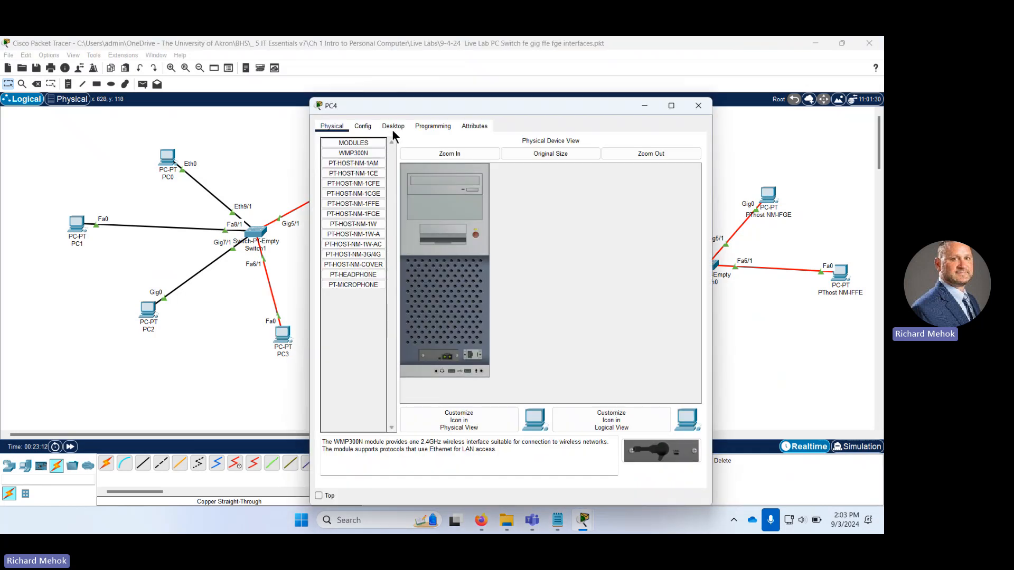
{"action": "left_click", "coordinate": [392, 126]}
{"action": "left_click", "coordinate": [346, 168]}
{"action": "left_click", "coordinate": [344, 180]}
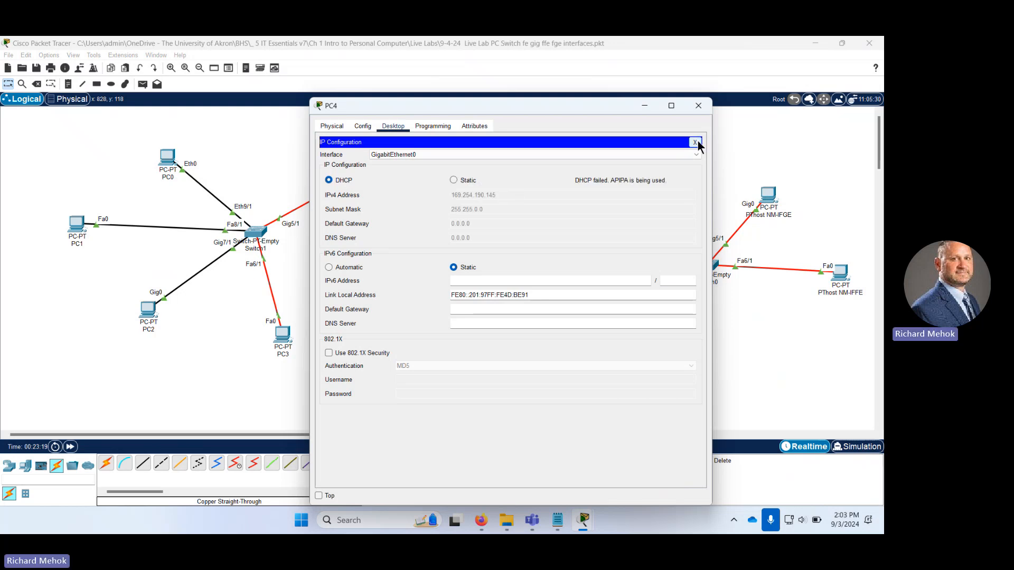
{"action": "left_click", "coordinate": [697, 107]}
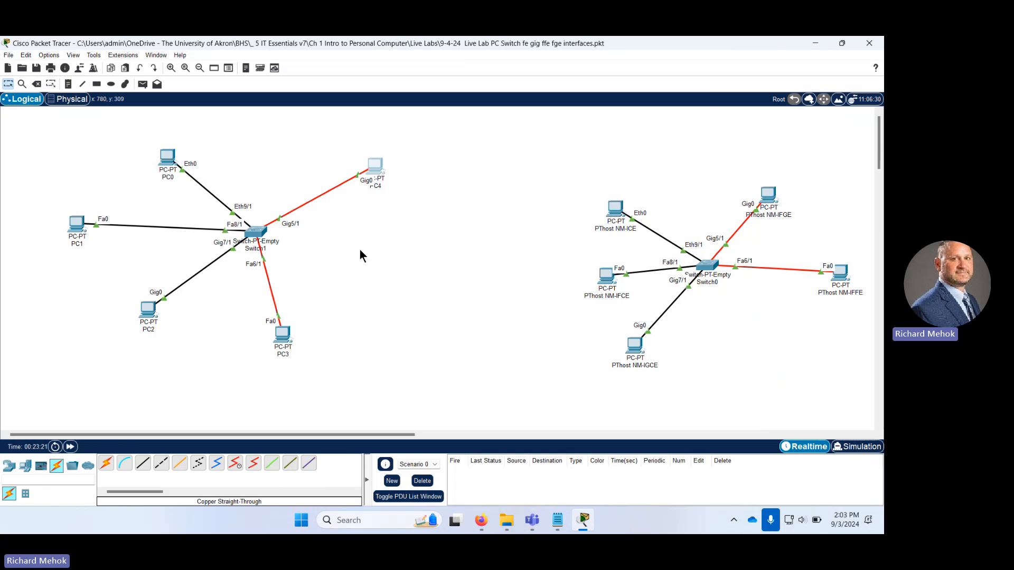
Display PC0's IP configuration in a window kept on top, placed clear of the PCs around Switch1
{"action": "left_click", "coordinate": [375, 168]}
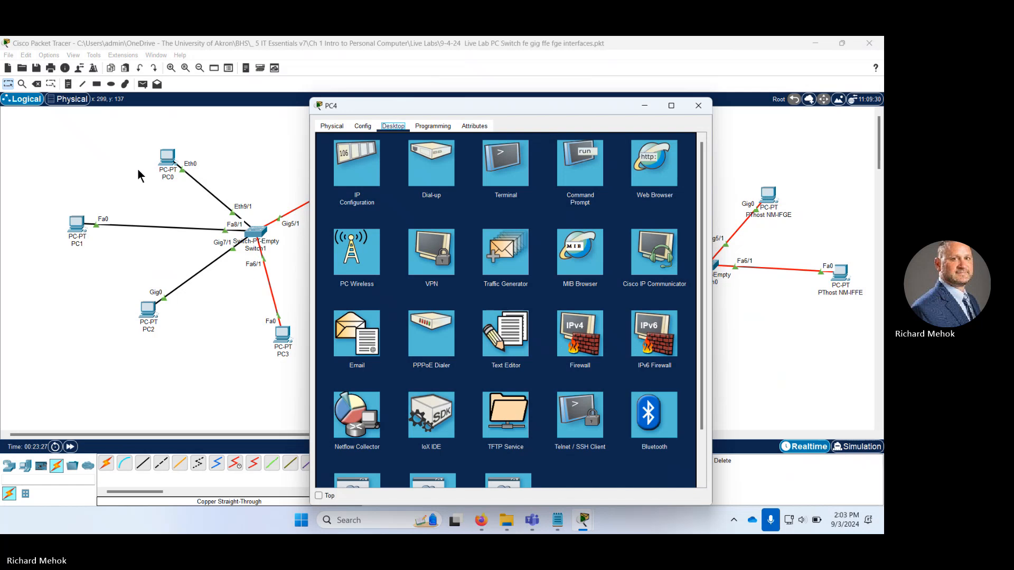
{"action": "left_click", "coordinate": [167, 157]}
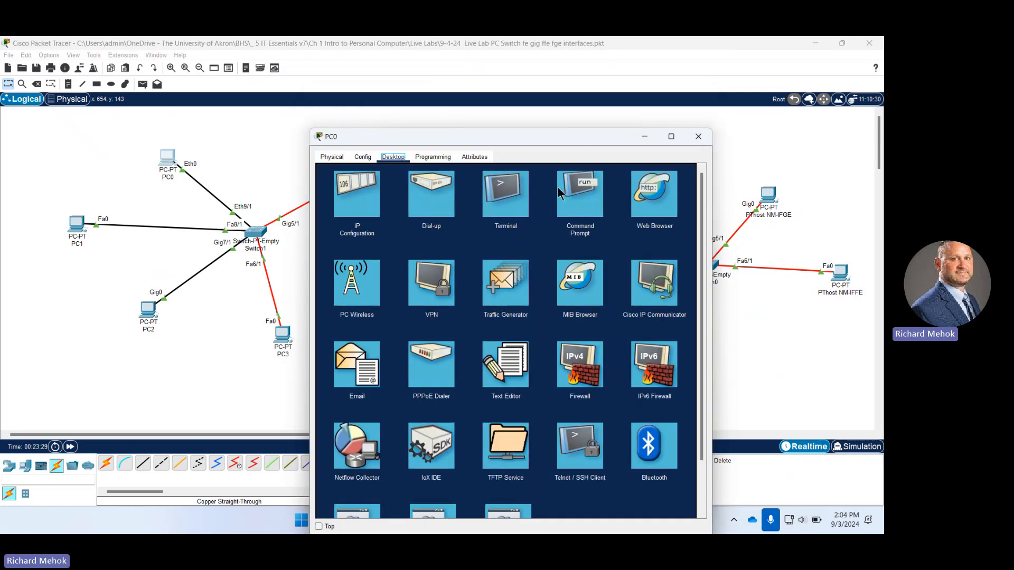
{"action": "left_click", "coordinate": [367, 179]}
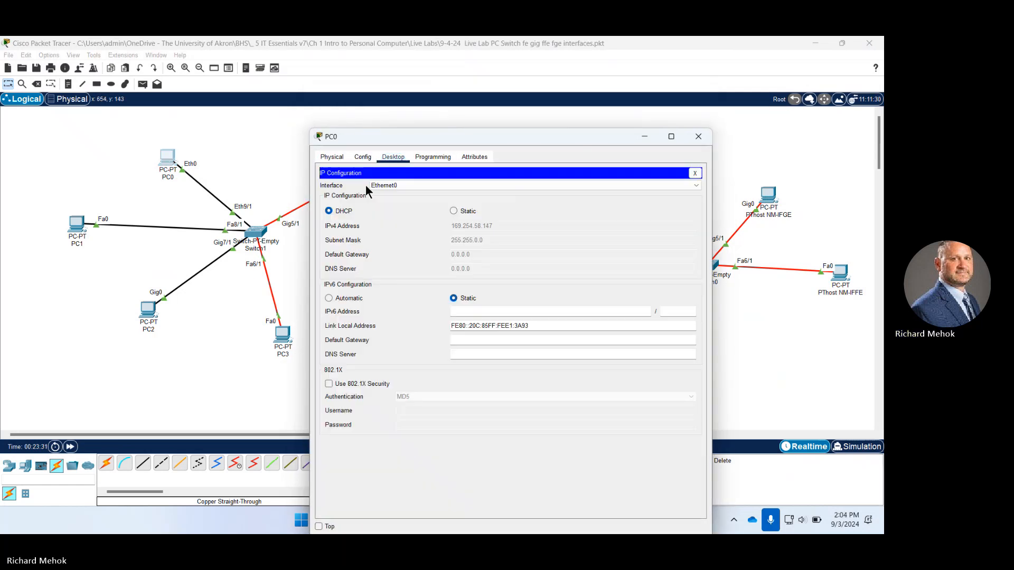
{"action": "left_click", "coordinate": [320, 527]}
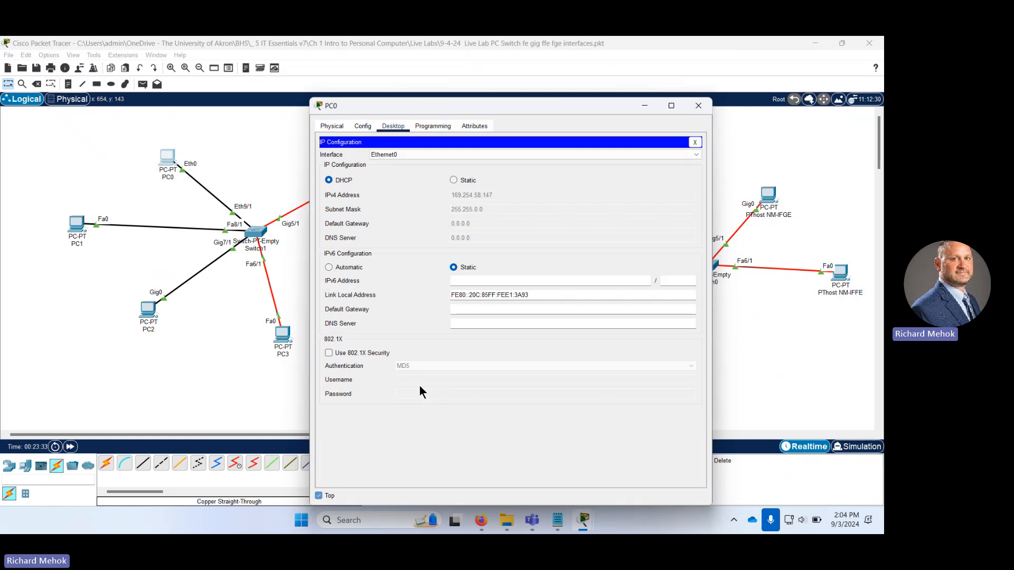
{"action": "left_click_drag", "start_coordinate": [454, 106], "coordinate": [615, 83]}
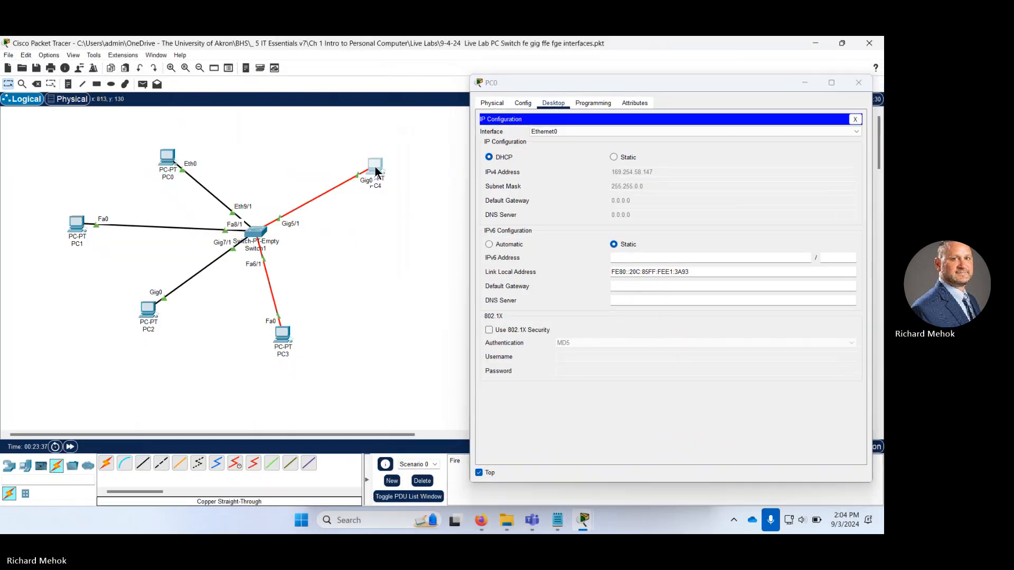
Ping PC0 at 169.254.58.147 from PC4's Command Prompt, and close both PCs' windows
{"action": "left_click", "coordinate": [374, 168]}
{"action": "left_click_drag", "start_coordinate": [400, 103], "coordinate": [118, 111]}
{"action": "left_click", "coordinate": [292, 165]}
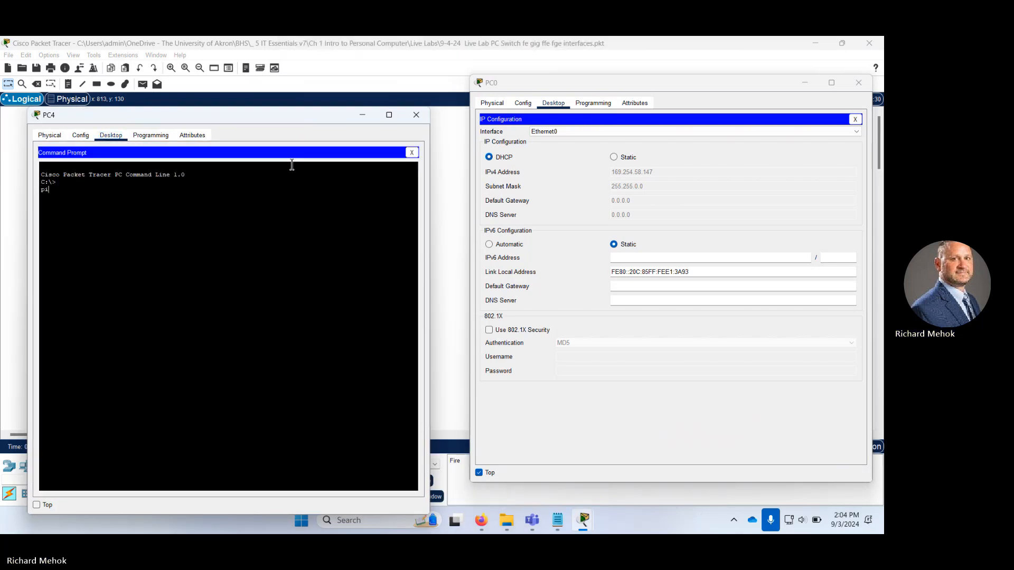
{"action": "type", "text": "ping 169.254.58.147"}
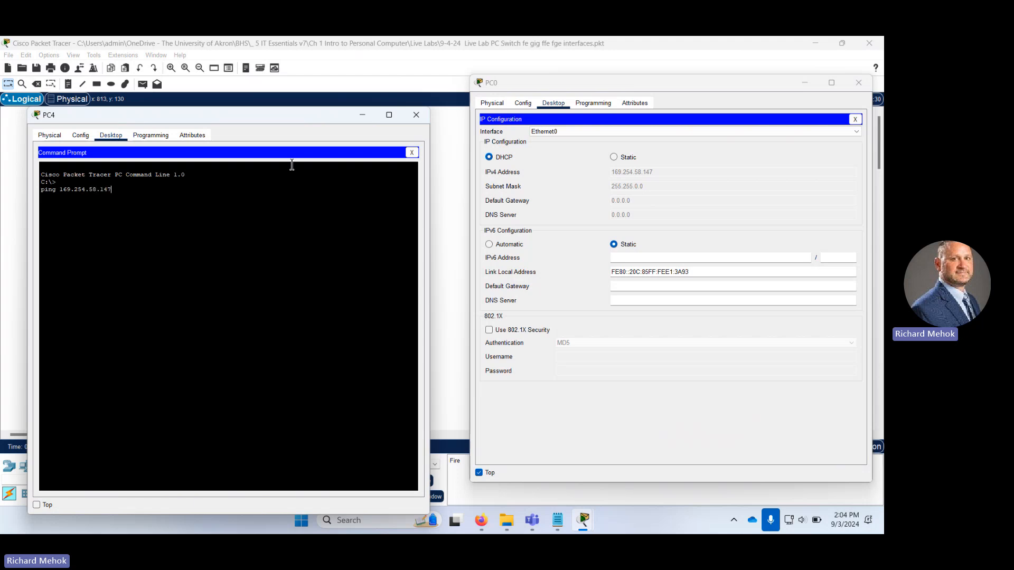
{"action": "key", "text": "Return"}
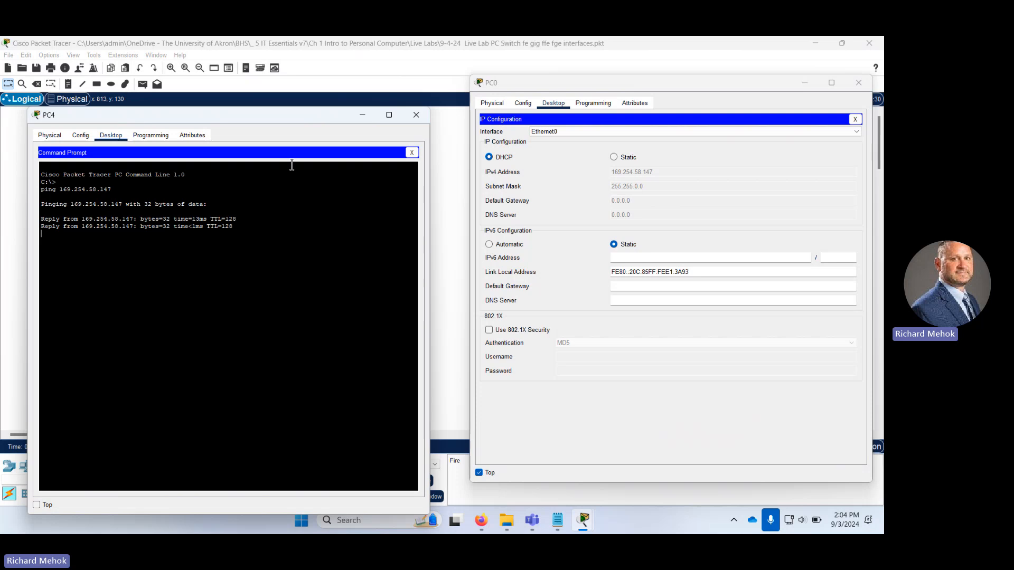
{"action": "left_click", "coordinate": [415, 153]}
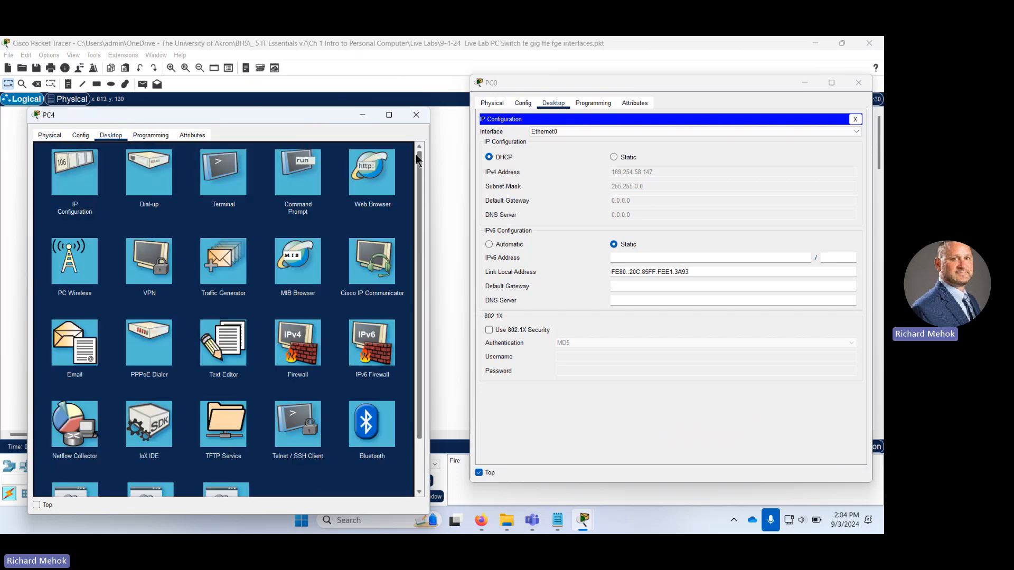
{"action": "left_click", "coordinate": [416, 118]}
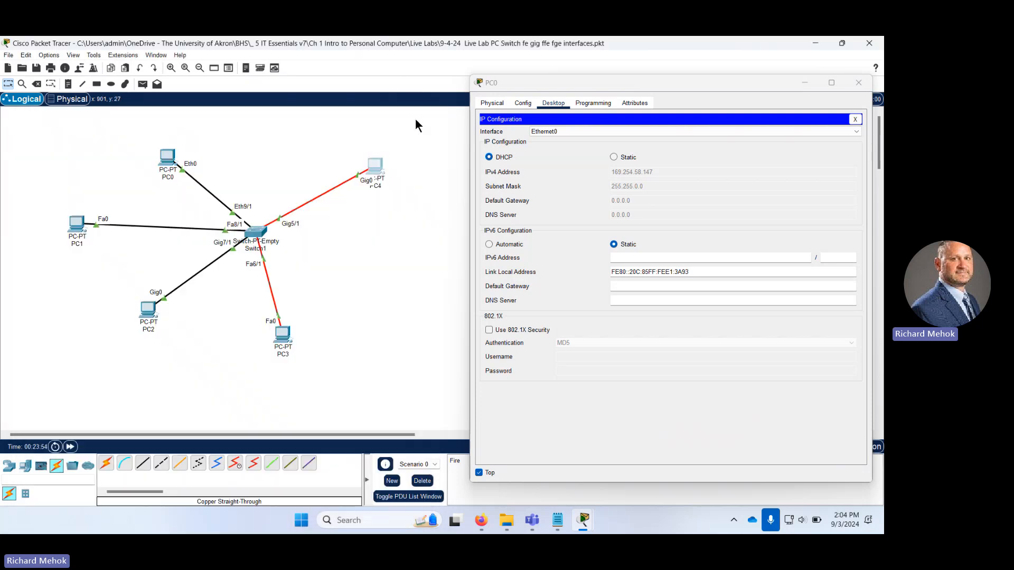
{"action": "left_click", "coordinate": [858, 84]}
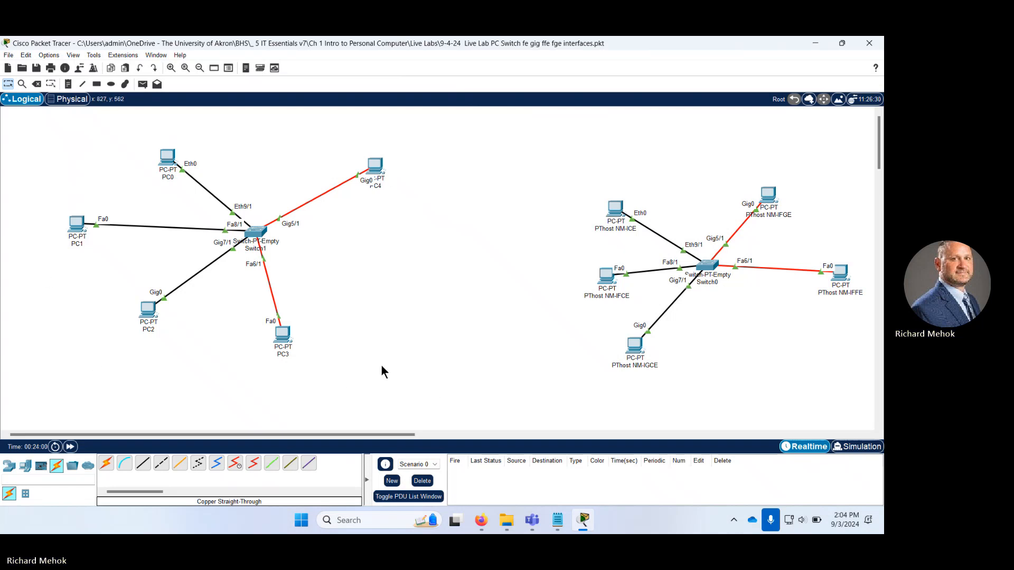
Switch to the Teams meeting and stop its recording and transcription
{"action": "left_click", "coordinate": [543, 521]}
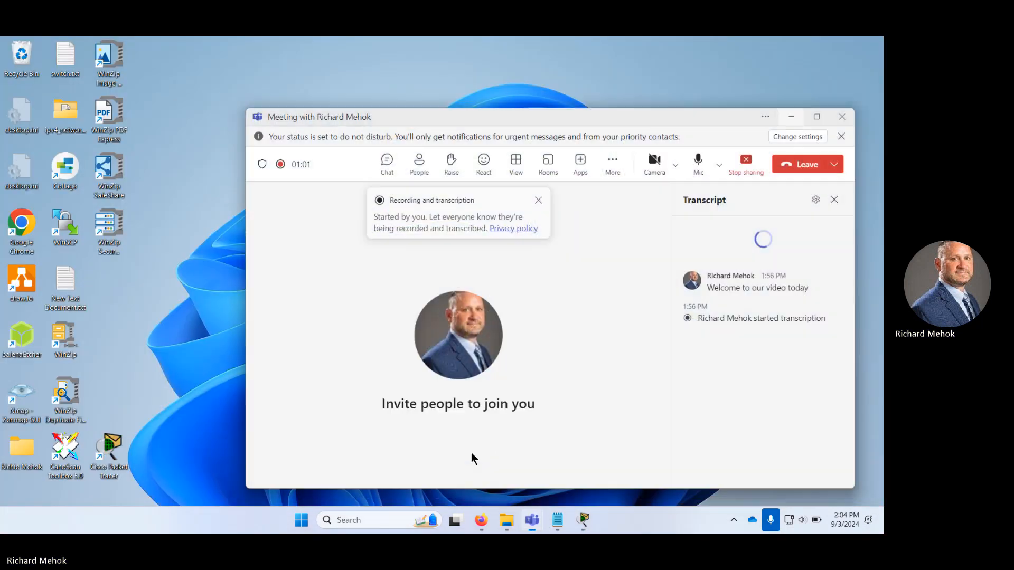
{"action": "left_click", "coordinate": [471, 449]}
{"action": "left_click", "coordinate": [613, 162]}
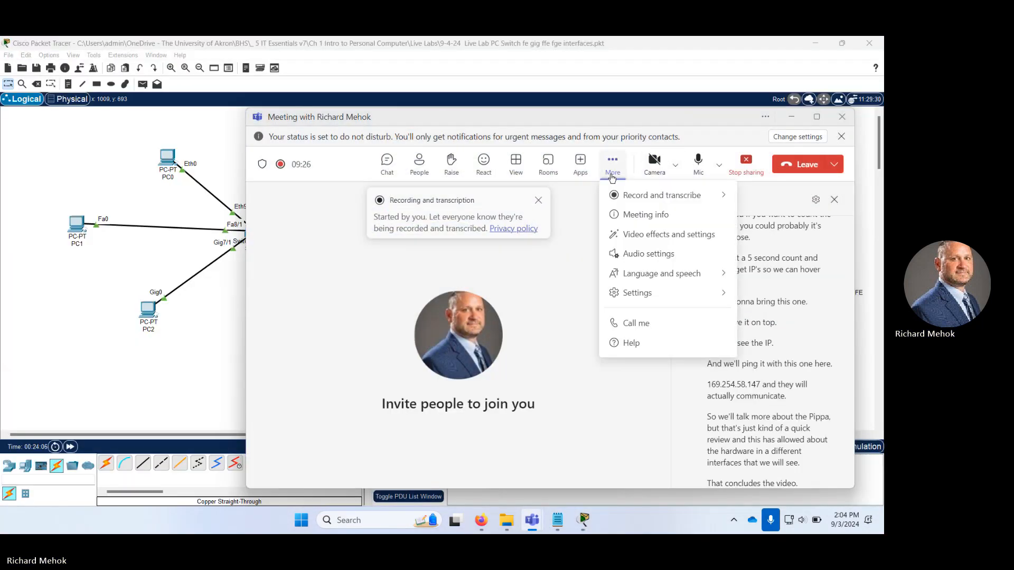
{"action": "mouse_move", "coordinate": [620, 196]}
{"action": "left_click", "coordinate": [554, 221]}
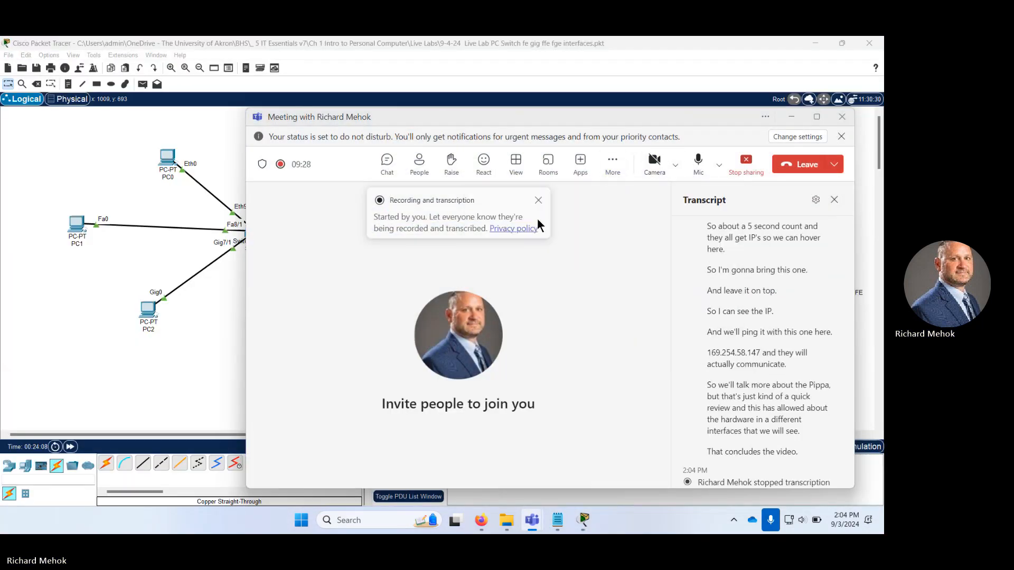